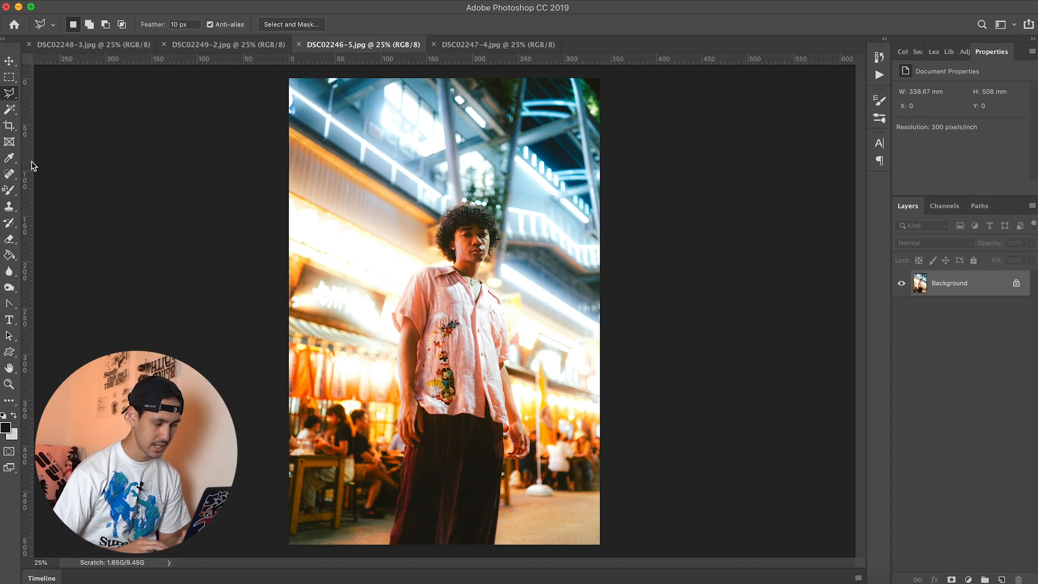
# Step: Start a Pen tool shape just below the photo and trace the trousers' left edge up to the fingertips
pyautogui.click(12, 60)
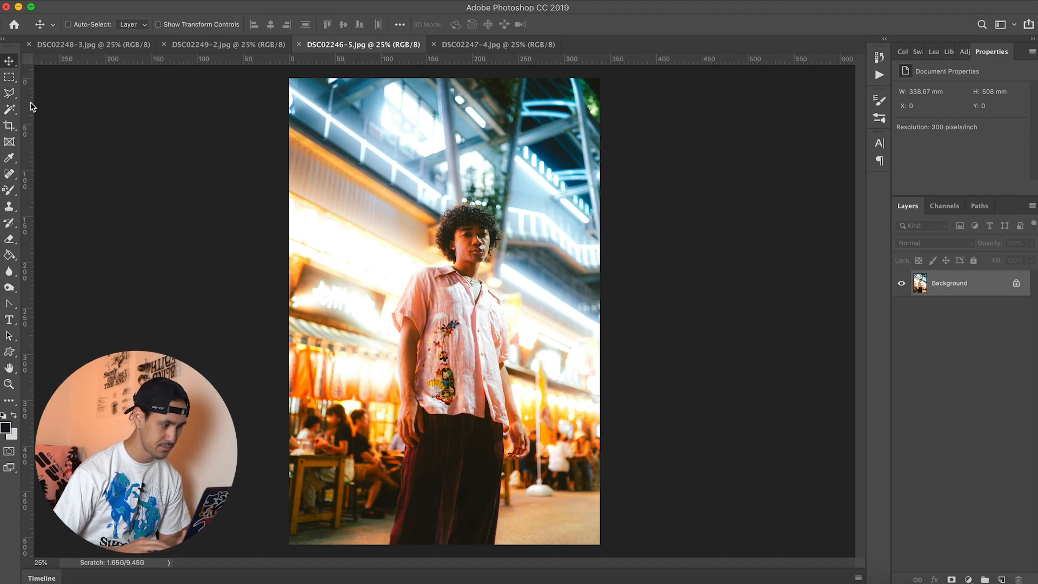
pyautogui.click(9, 303)
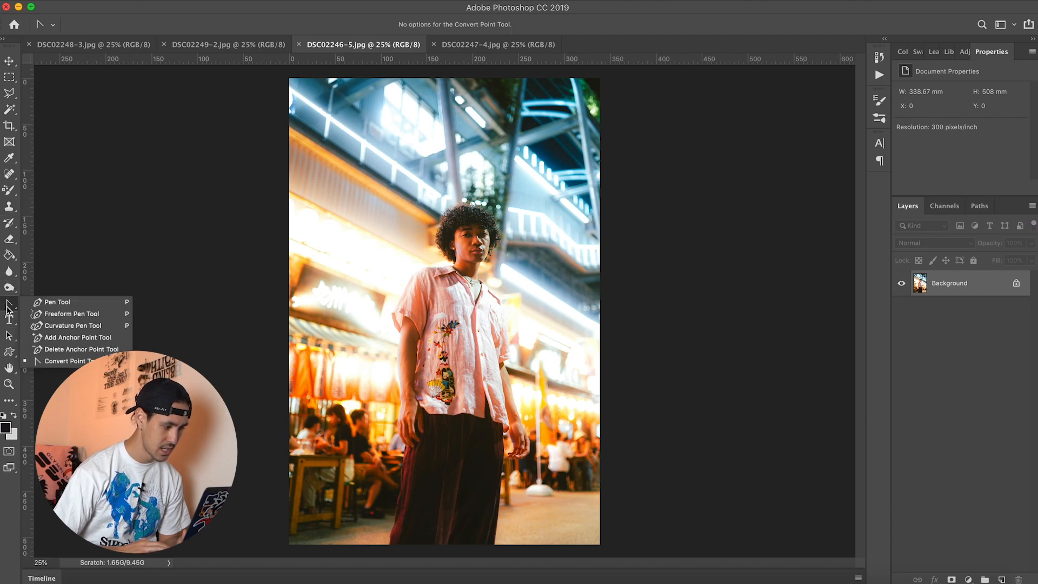
pyautogui.click(58, 303)
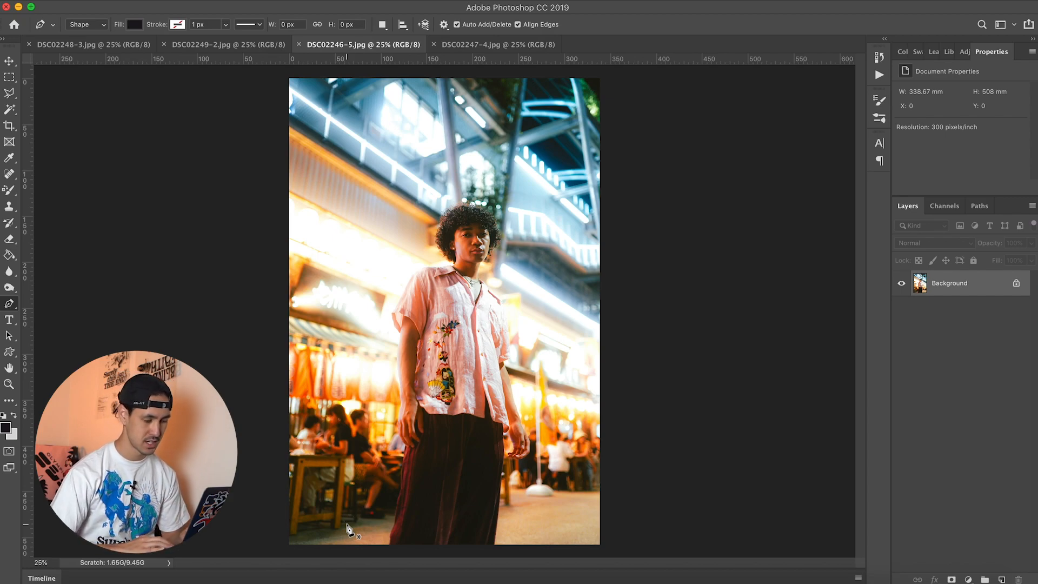
pyautogui.scroll(1, 437, 456)
pyautogui.scroll(-5, 437, 456)
pyautogui.scroll(2, 437, 455)
pyautogui.scroll(1, 436, 454)
pyautogui.scroll(-2, 435, 455)
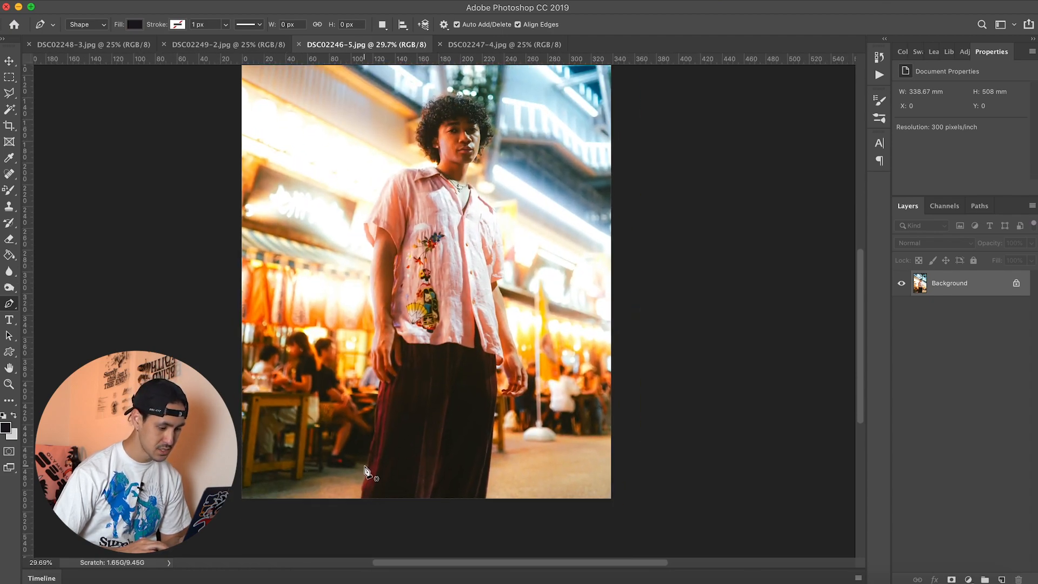
pyautogui.scroll(1, 365, 471)
pyautogui.scroll(-3, 363, 449)
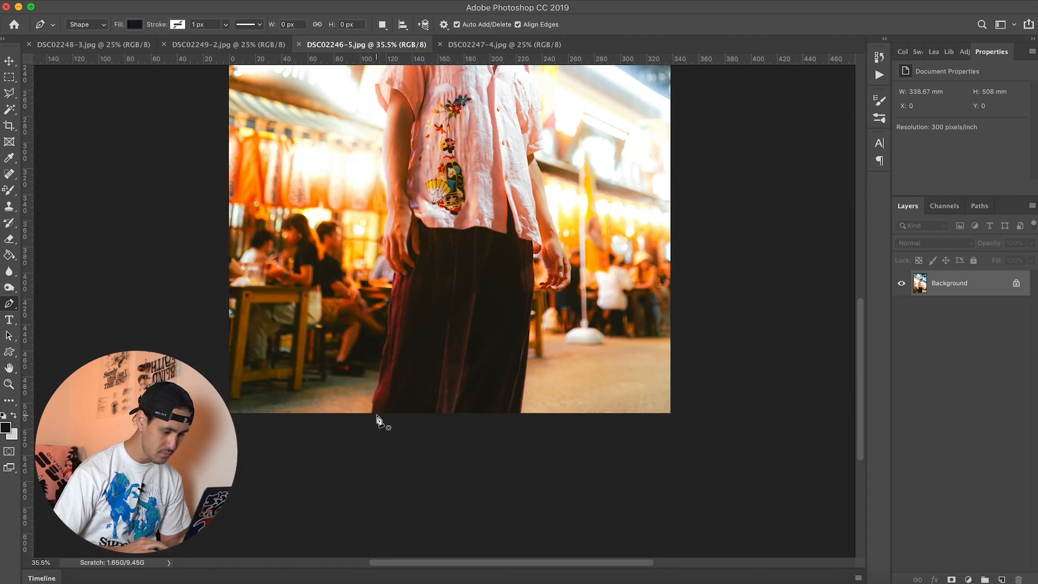
pyautogui.scroll(1, 358, 422)
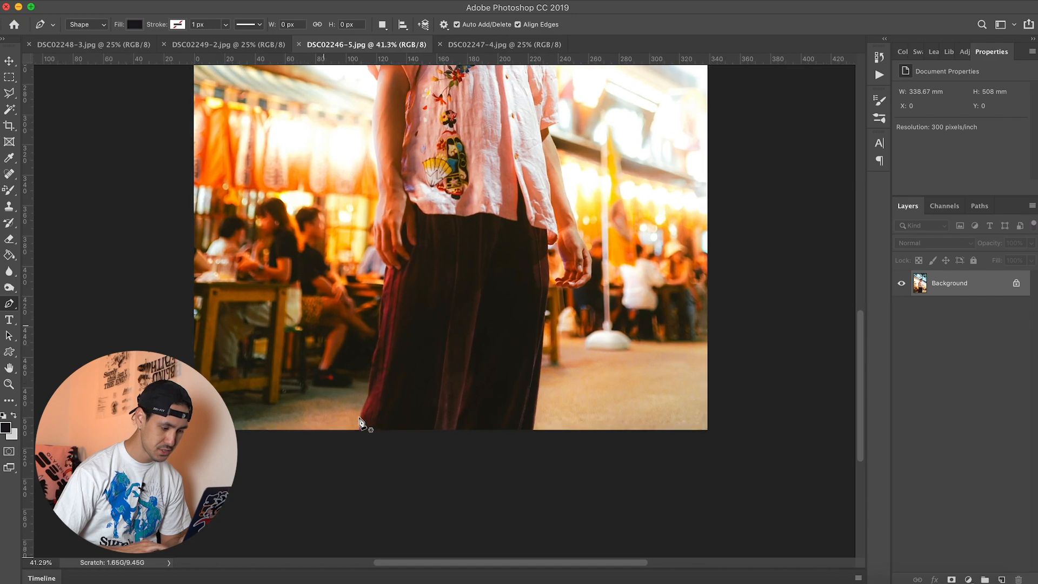
pyautogui.rightClick(7, 305)
pyautogui.click(56, 302)
pyautogui.scroll(2, 390, 312)
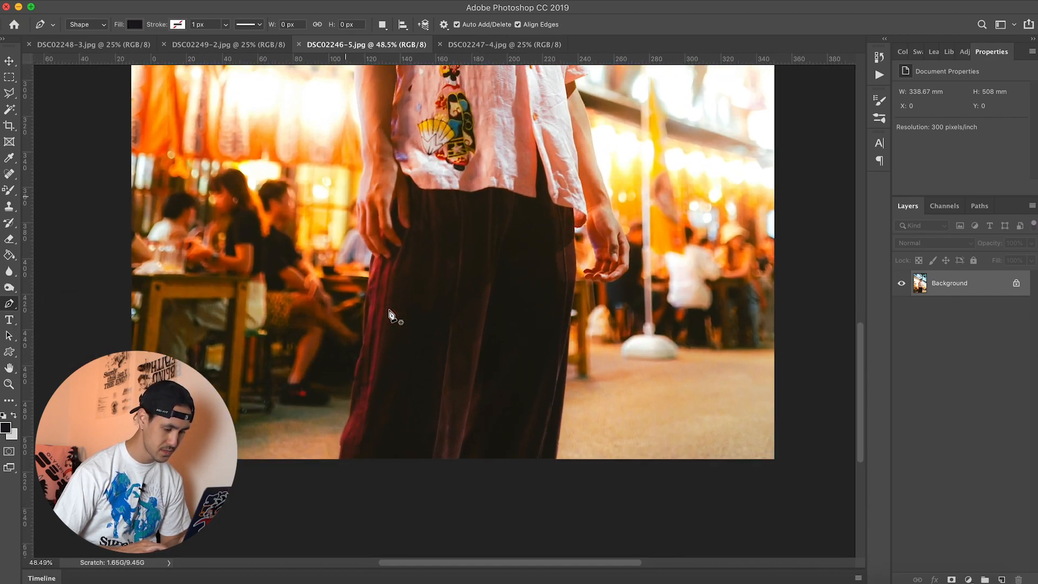
pyautogui.scroll(-2, 391, 316)
pyautogui.scroll(1, 364, 402)
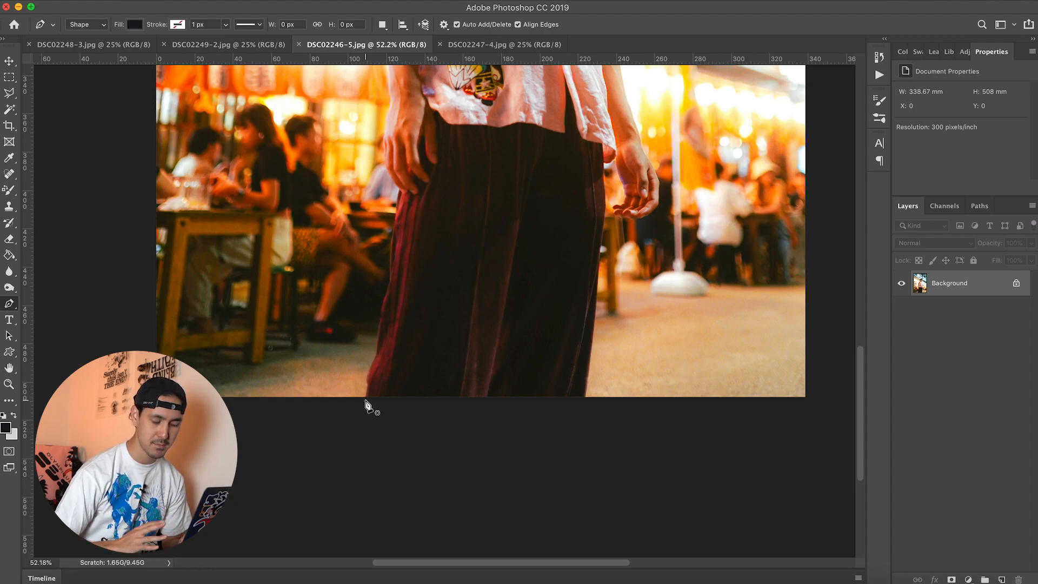
pyautogui.click(364, 403)
pyautogui.moveTo(380, 333); pyautogui.dragTo(382, 325)
pyautogui.click(391, 268)
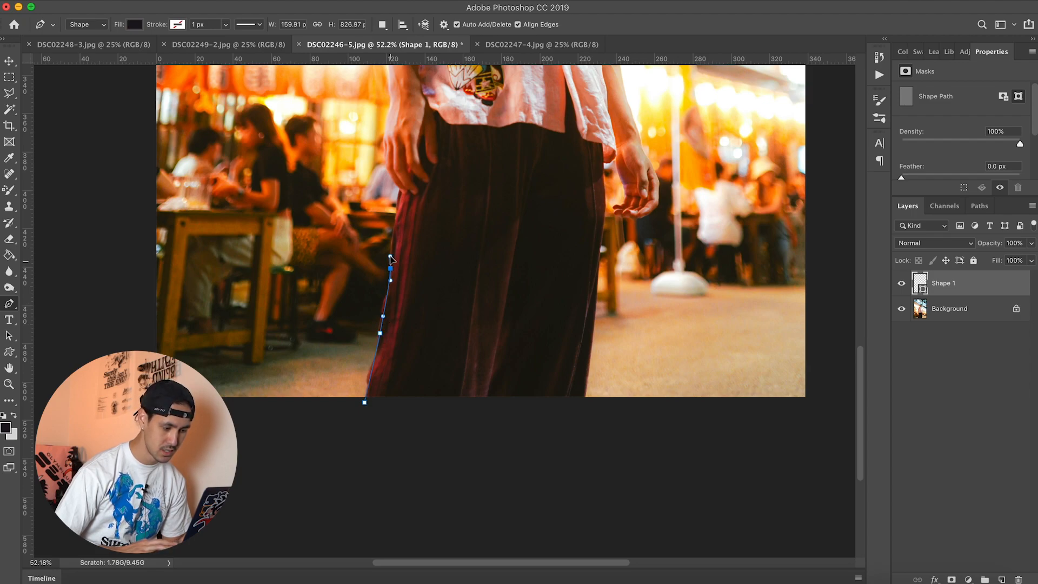
pyautogui.moveTo(402, 189); pyautogui.dragTo(407, 186)
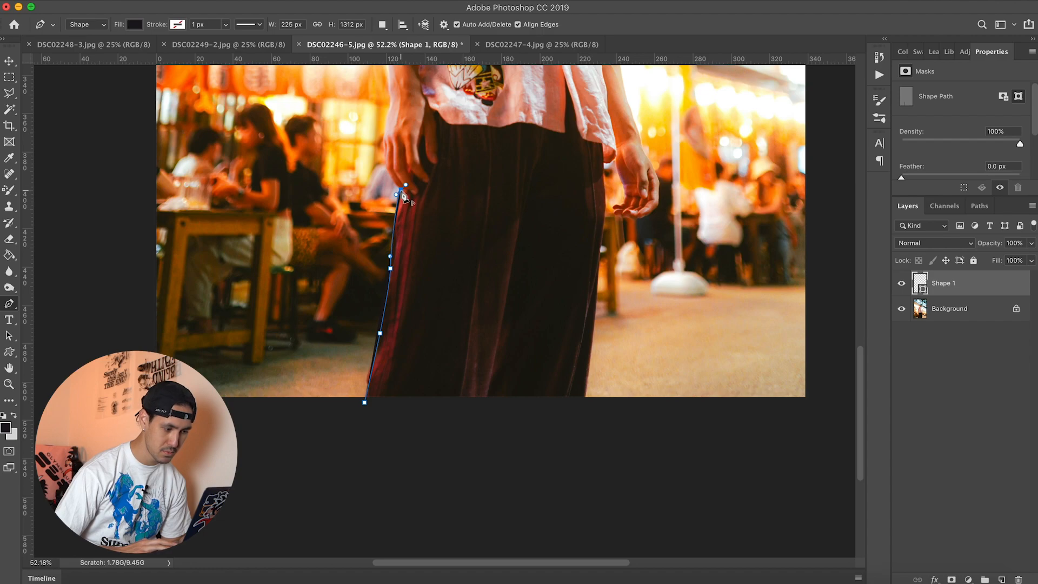
# Step: Continue the path with curved points around the hand and up the forearm to the underside of the sleeve
pyautogui.moveTo(393, 169); pyautogui.dragTo(360, 171)
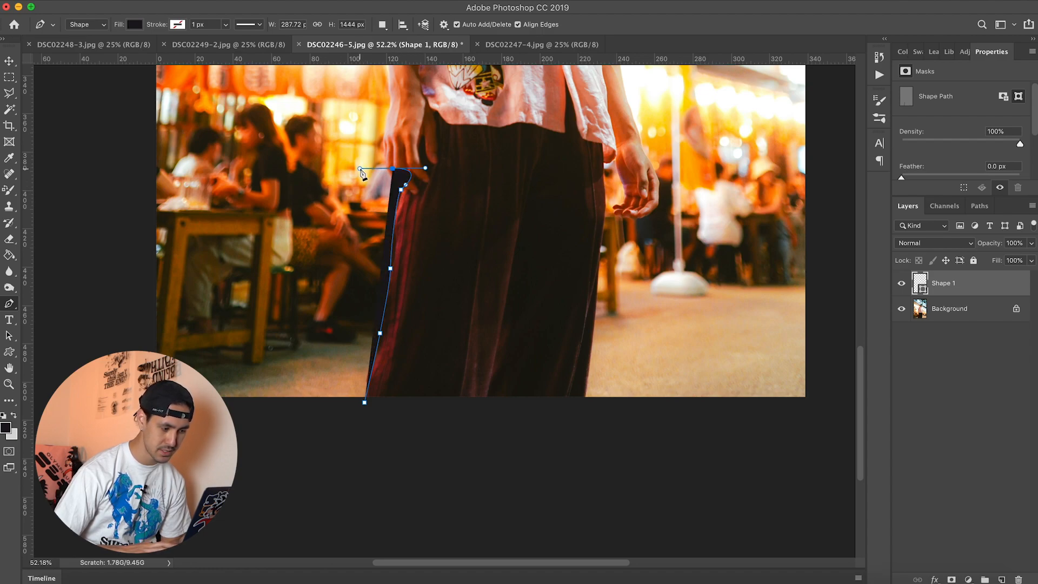
pyautogui.press('super+z')
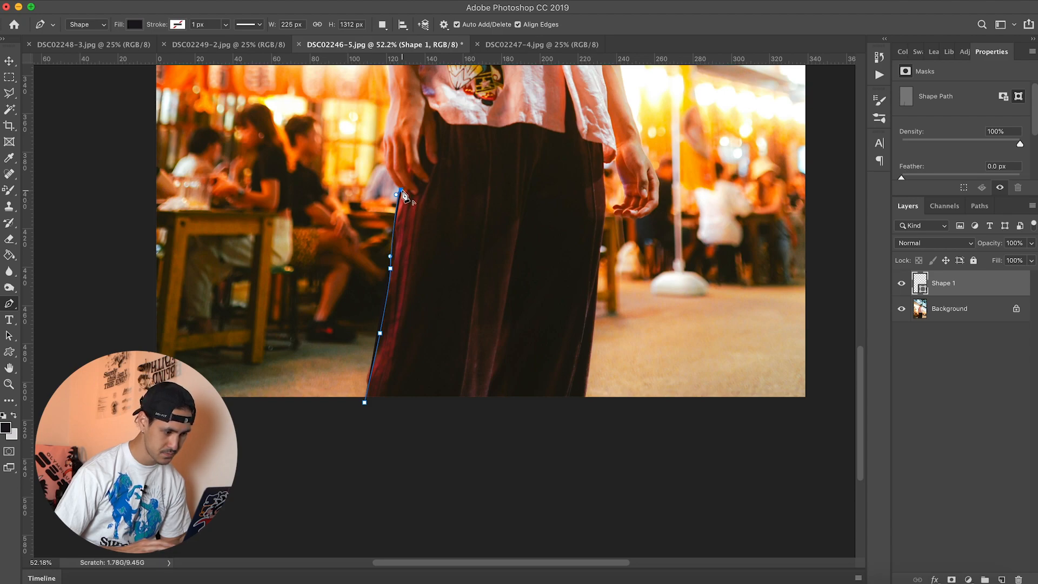
pyautogui.scroll(5, 399, 198)
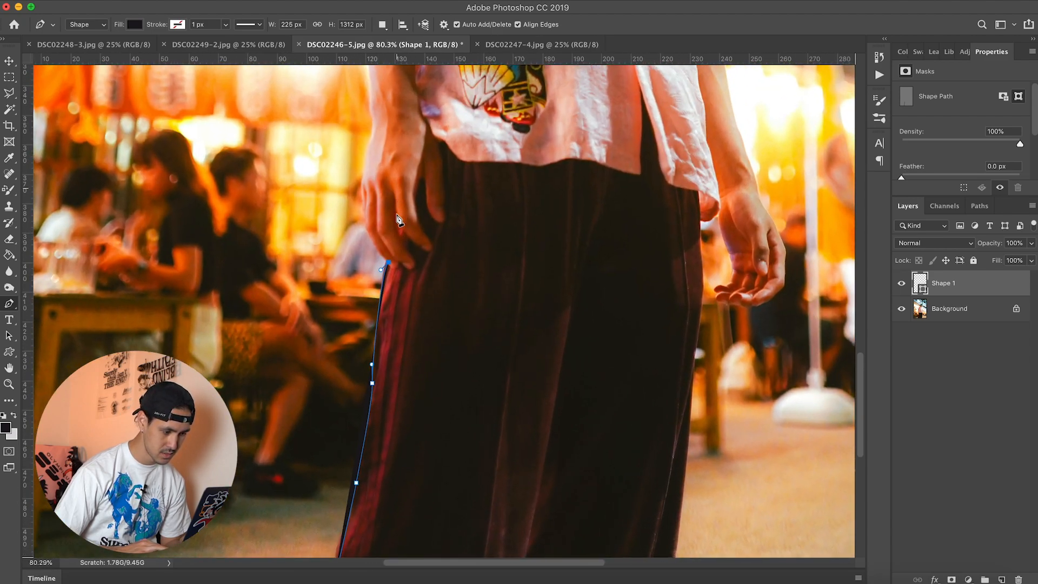
pyautogui.scroll(3, 386, 269)
pyautogui.moveTo(392, 293); pyautogui.dragTo(392, 249)
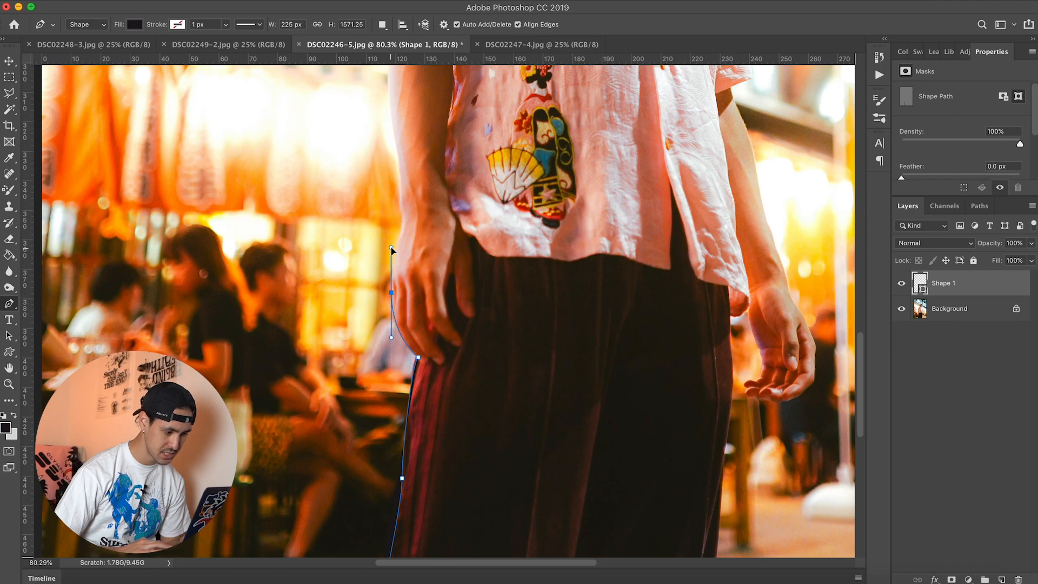
pyautogui.moveTo(403, 211); pyautogui.dragTo(400, 180)
pyautogui.scroll(5, 385, 236)
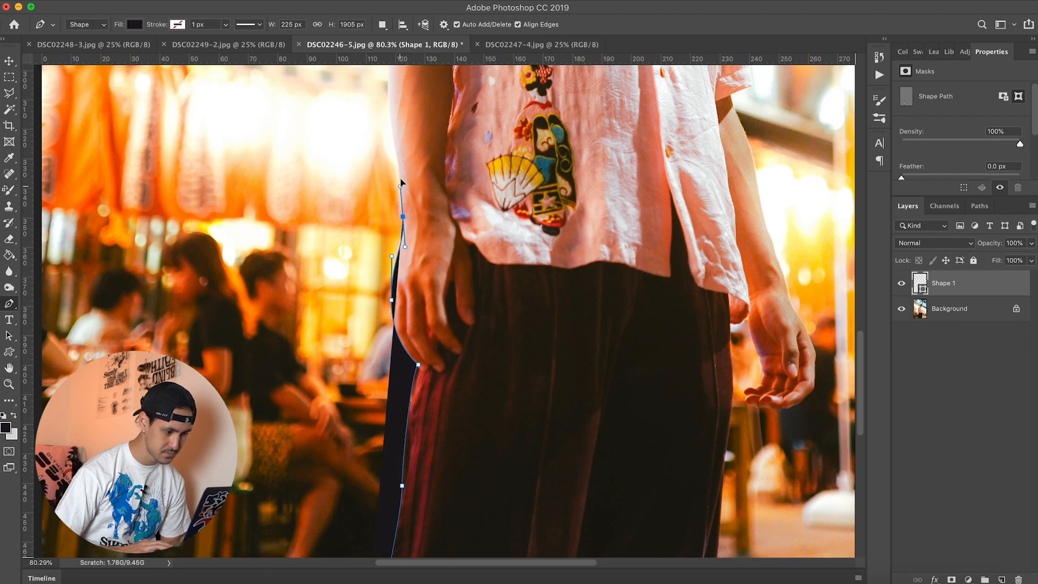
pyautogui.moveTo(387, 229); pyautogui.dragTo(392, 204)
pyautogui.click(399, 161)
# Step: Trace around the sleeve on the photo's left side, over the shoulder and along the collar to the neck
pyautogui.scroll(5, 387, 287)
pyautogui.click(387, 287)
pyautogui.moveTo(383, 253); pyautogui.dragTo(388, 246)
pyautogui.moveTo(430, 168); pyautogui.dragTo(431, 160)
pyautogui.moveTo(496, 106); pyautogui.dragTo(533, 108)
pyautogui.click(540, 108)
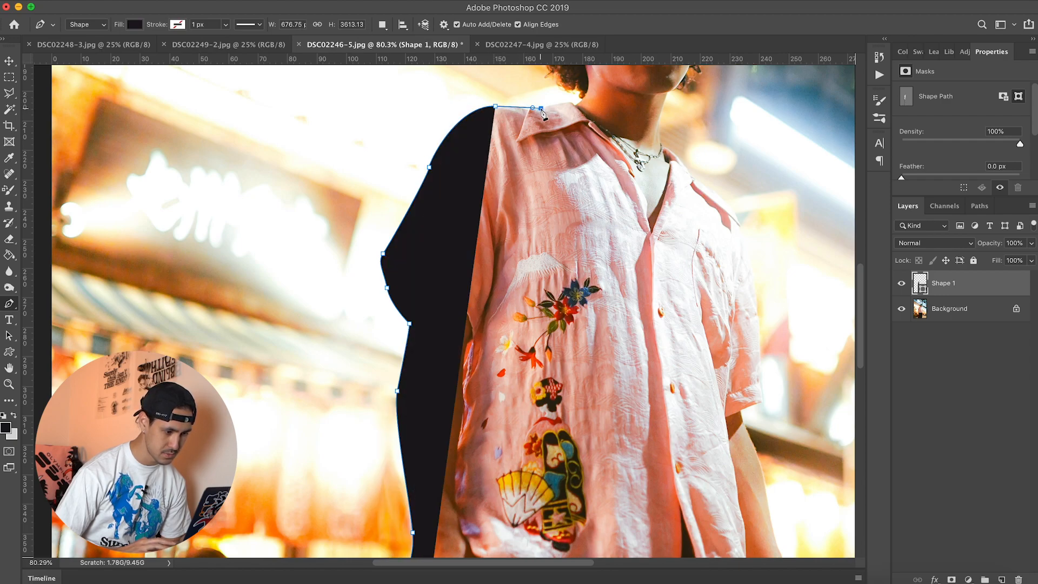
pyautogui.click(573, 106)
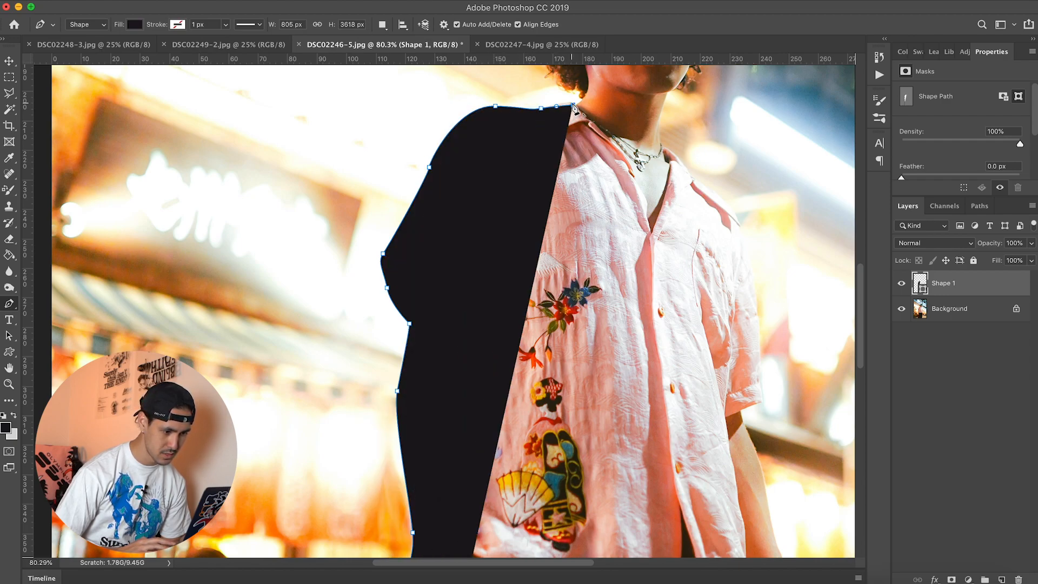
pyautogui.press('super+z')
pyautogui.click(573, 106)
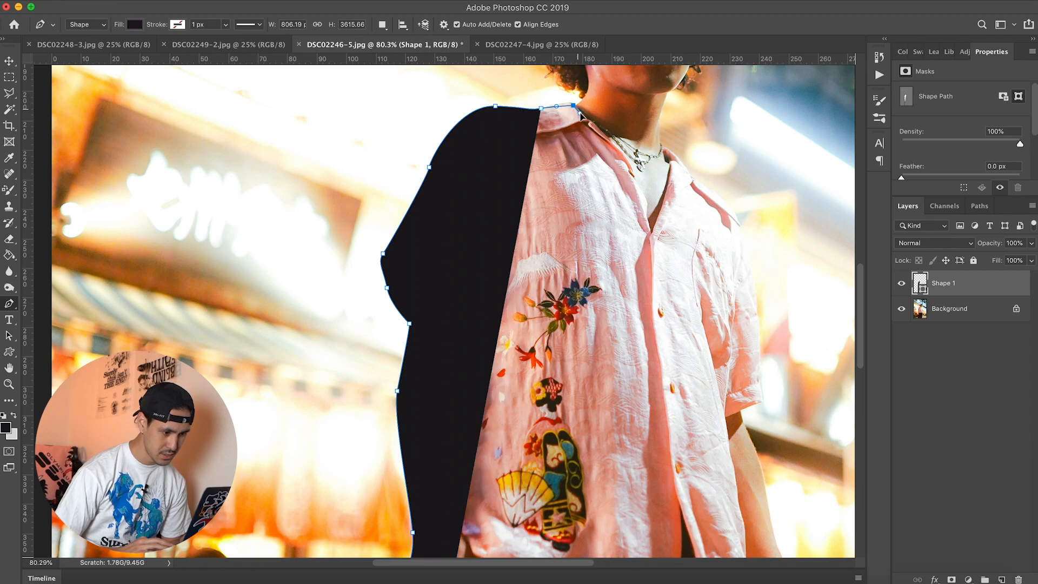
pyautogui.moveTo(584, 98); pyautogui.dragTo(584, 94)
# Step: Outline the hair with closely spaced path points from the neck, over the head and down its other side
pyautogui.scroll(5, 585, 94)
pyautogui.hscroll(2, 585, 94)
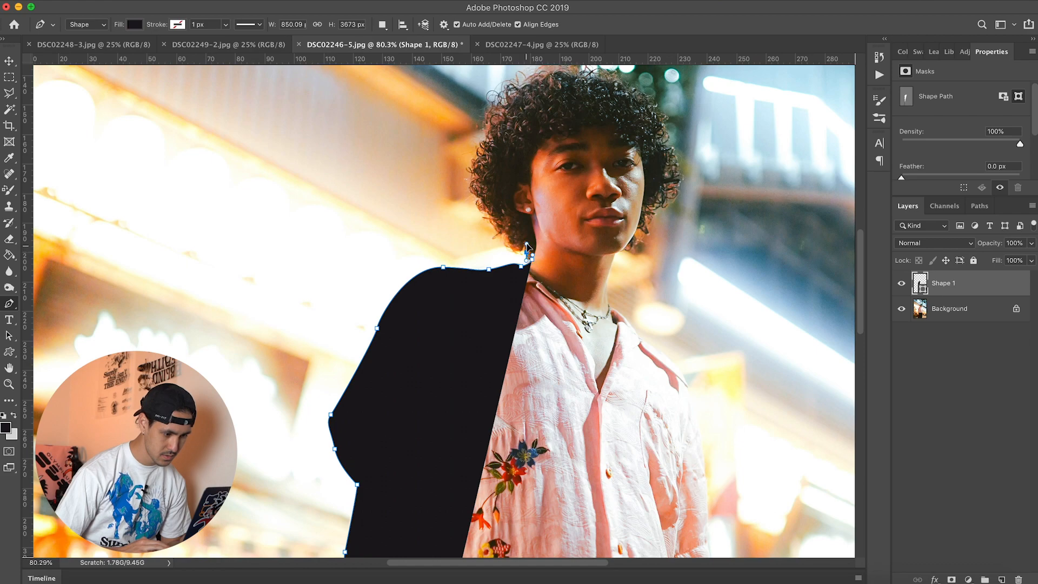
pyautogui.click(526, 245)
pyautogui.click(504, 237)
pyautogui.click(488, 216)
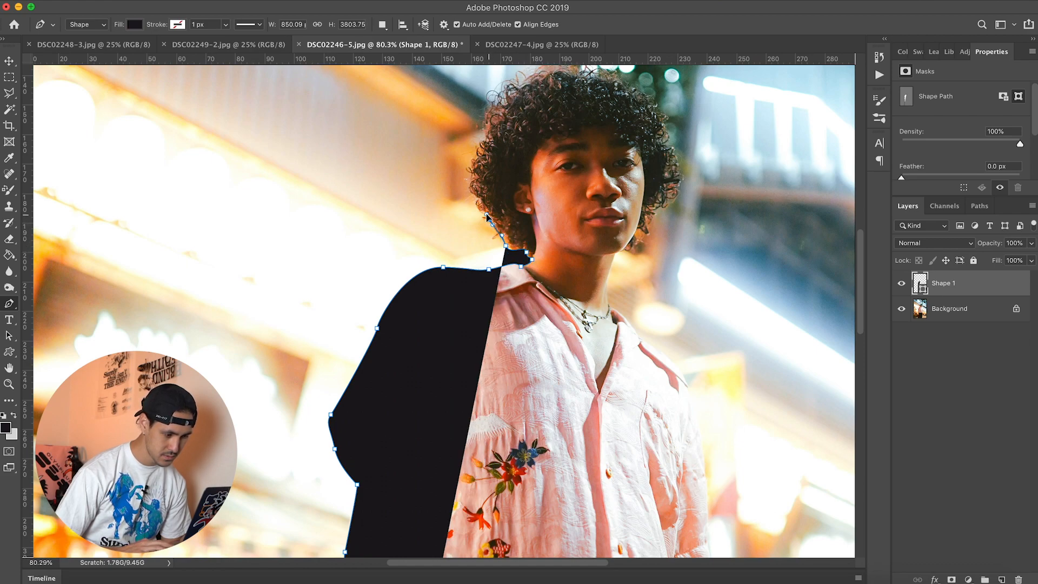
pyautogui.click(478, 200)
pyautogui.moveTo(473, 179); pyautogui.dragTo(492, 127)
pyautogui.click(477, 158)
pyautogui.moveTo(491, 109); pyautogui.dragTo(650, 212)
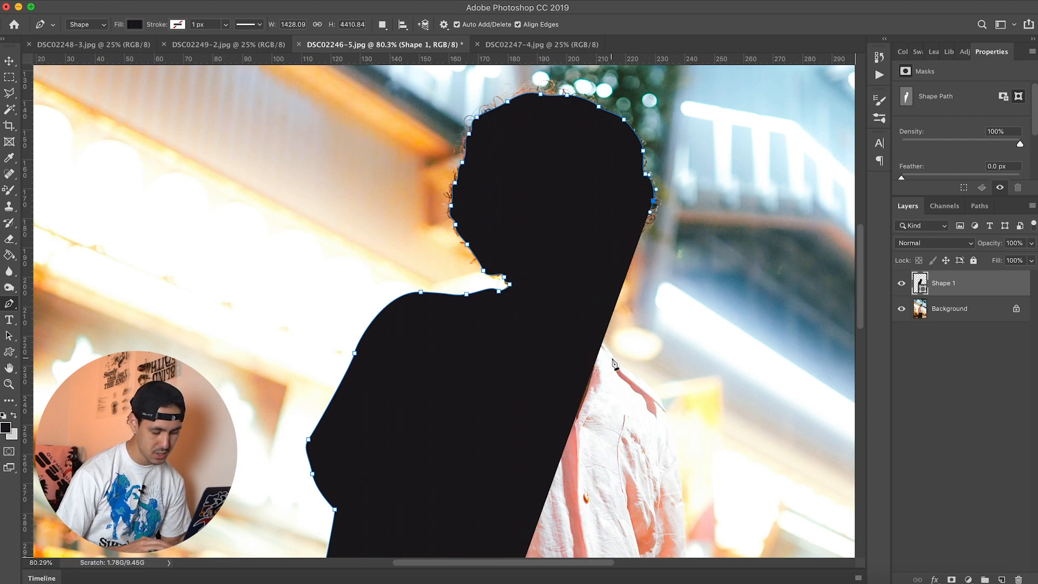
# Step: Set the Shape 1 layer's opacity to 20% and extend the path below the hair, down the neck and onto the collar
pyautogui.press('2')
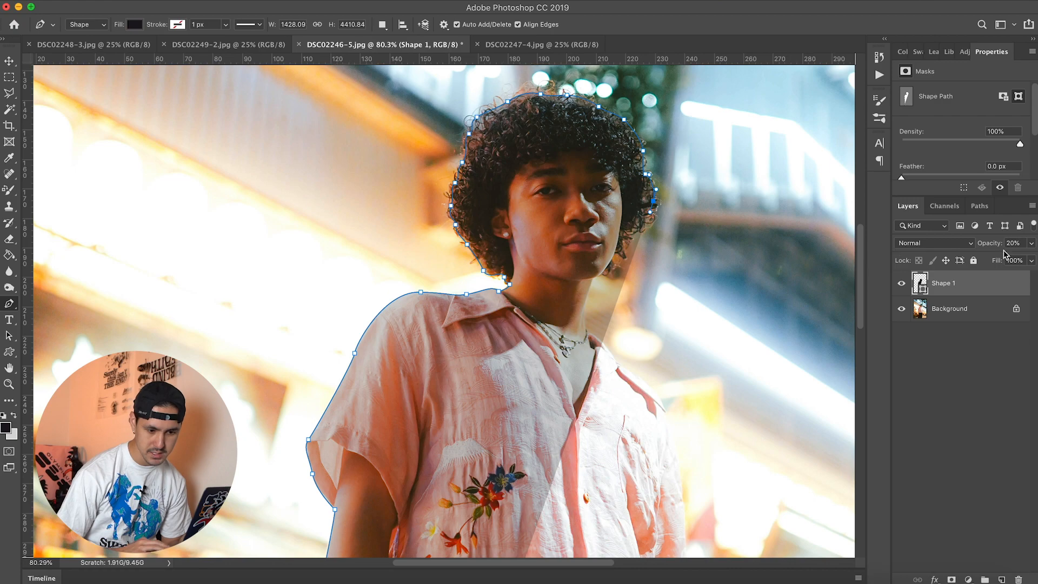
pyautogui.click(634, 231)
pyautogui.click(621, 264)
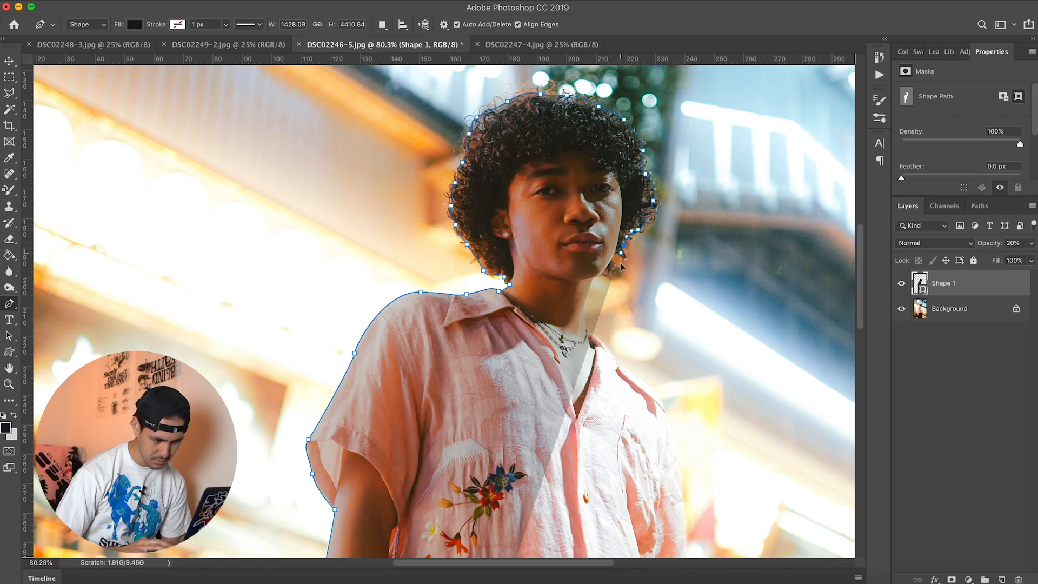
pyautogui.click(594, 281)
pyautogui.moveTo(585, 329); pyautogui.dragTo(616, 362)
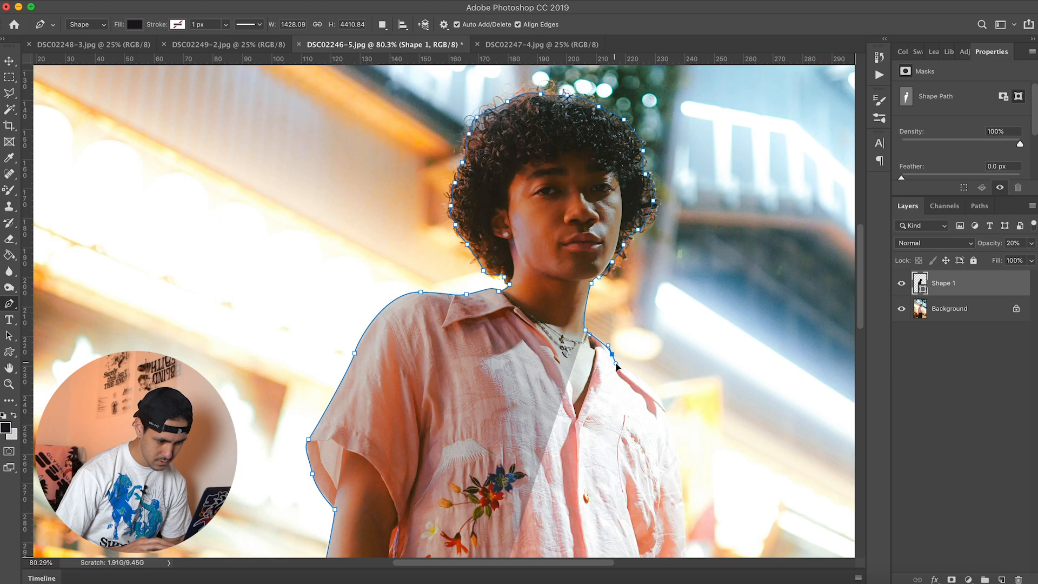
# Step: Trace the shoulder and outer sleeve on the photo's right side down to the sleeve hem
pyautogui.scroll(-5, 616, 365)
pyautogui.moveTo(600, 230); pyautogui.dragTo(605, 238)
pyautogui.moveTo(624, 330); pyautogui.dragTo(626, 361)
pyautogui.click(627, 417)
pyautogui.moveTo(629, 420); pyautogui.dragTo(628, 425)
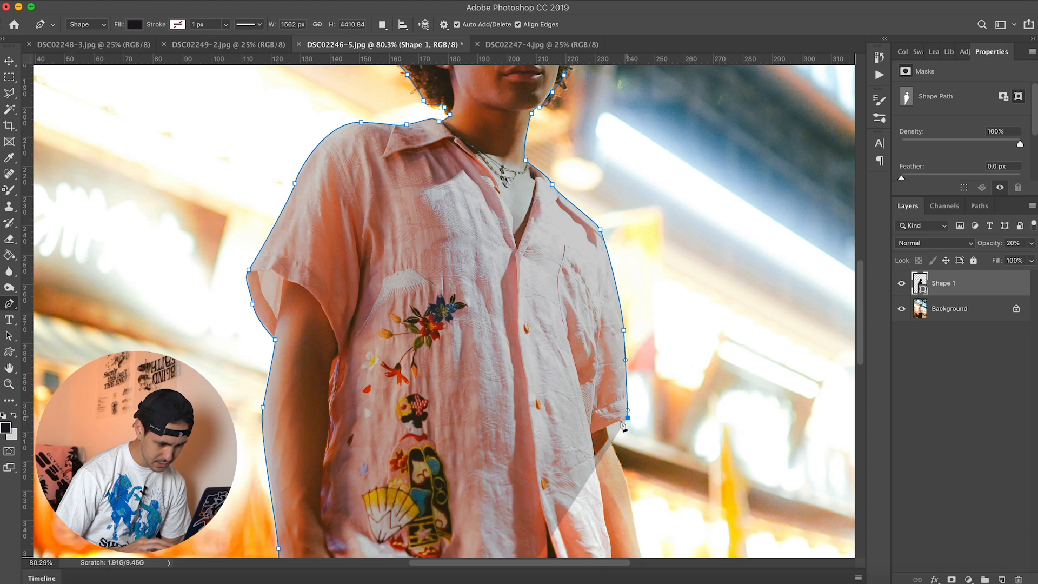
# Step: Continue the path from the sleeve hem down the outer edge of the arm to the hand
pyautogui.scroll(-5, 609, 384)
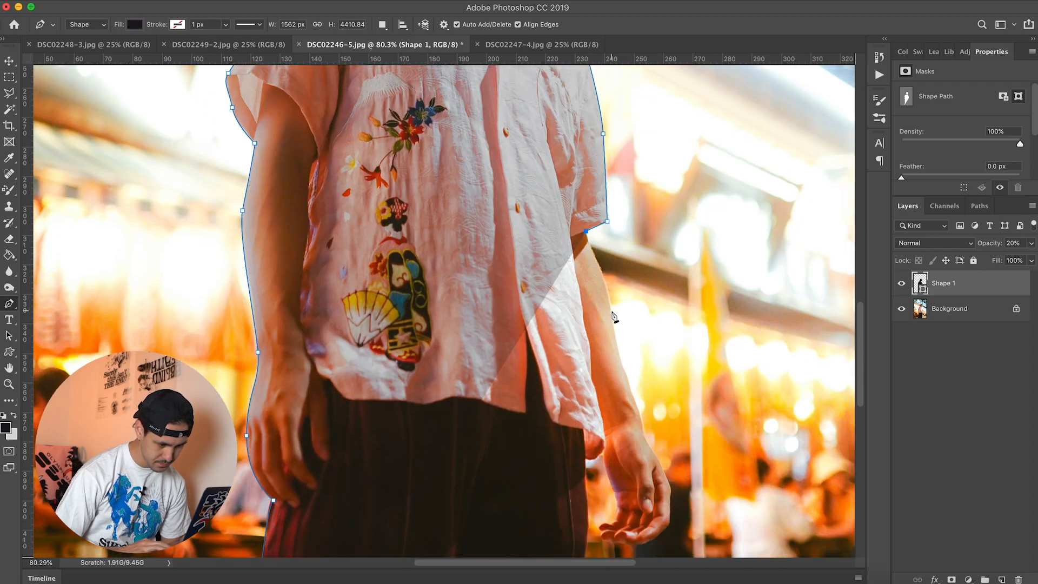
pyautogui.moveTo(612, 311); pyautogui.dragTo(617, 338)
pyautogui.moveTo(641, 420); pyautogui.dragTo(665, 474)
# Step: Trace around the fingers of the hand on the photo's right side and back up its inner edge
pyautogui.scroll(-3, 667, 471)
pyautogui.moveTo(680, 403); pyautogui.dragTo(675, 435)
pyautogui.keyDown('alt'); pyautogui.click(679, 403); pyautogui.keyUp('alt')
pyautogui.click(655, 428)
pyautogui.click(632, 427)
pyautogui.click(610, 415)
pyautogui.click(617, 407)
pyautogui.click(627, 406)
pyautogui.moveTo(628, 390); pyautogui.dragTo(629, 380)
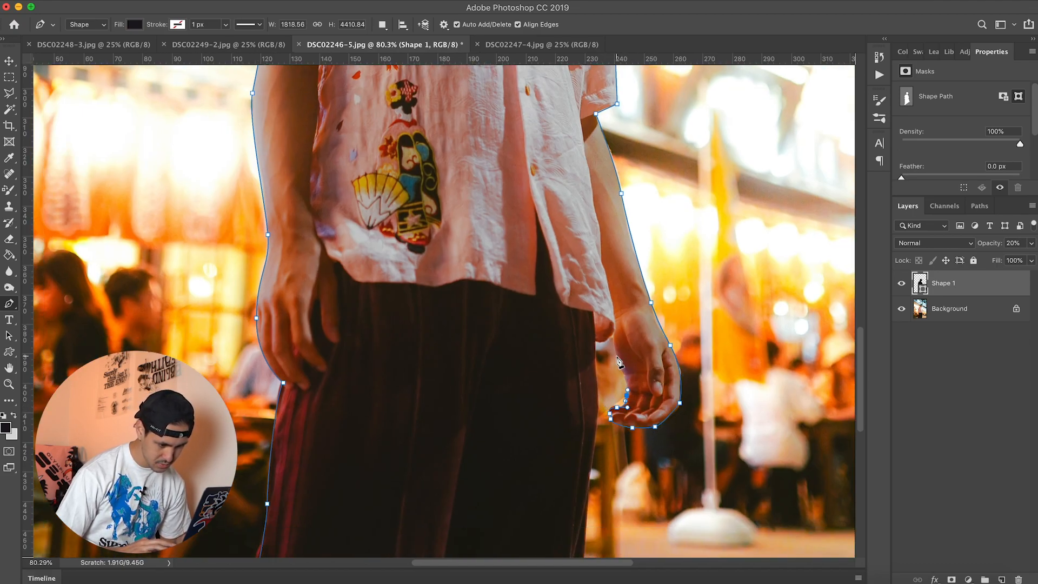
# Step: Trace past the shirt hem and down the trousers' right edge, closing the path below the photo
pyautogui.click(612, 337)
pyautogui.click(593, 342)
pyautogui.moveTo(596, 420); pyautogui.dragTo(592, 448)
pyautogui.scroll(-3, 593, 452)
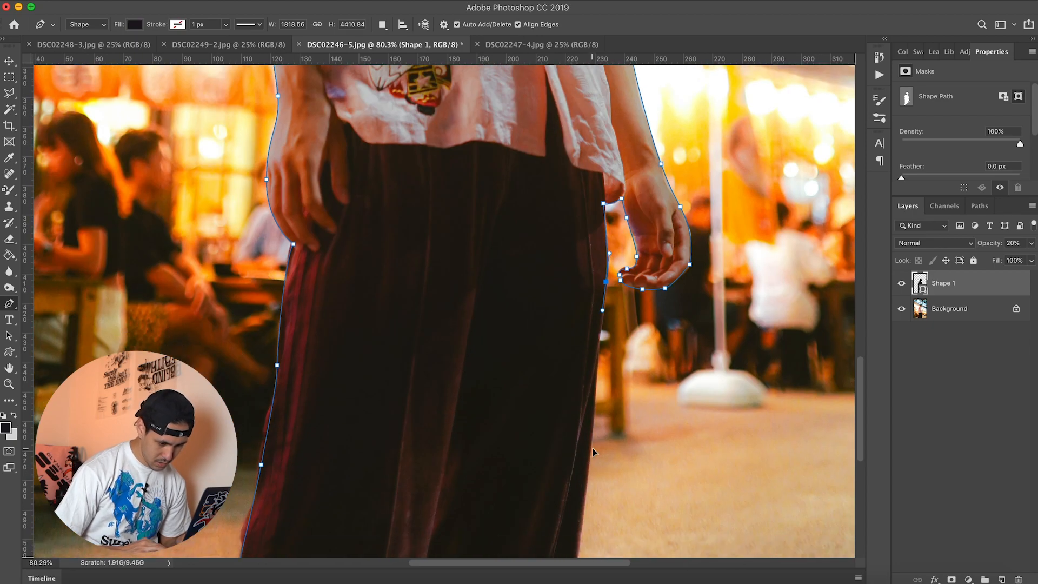
pyautogui.scroll(-5, 593, 452)
pyautogui.hscroll(-2, 593, 452)
pyautogui.click(627, 382)
pyautogui.moveTo(288, 373); pyautogui.dragTo(378, 362)
pyautogui.press('super+0')
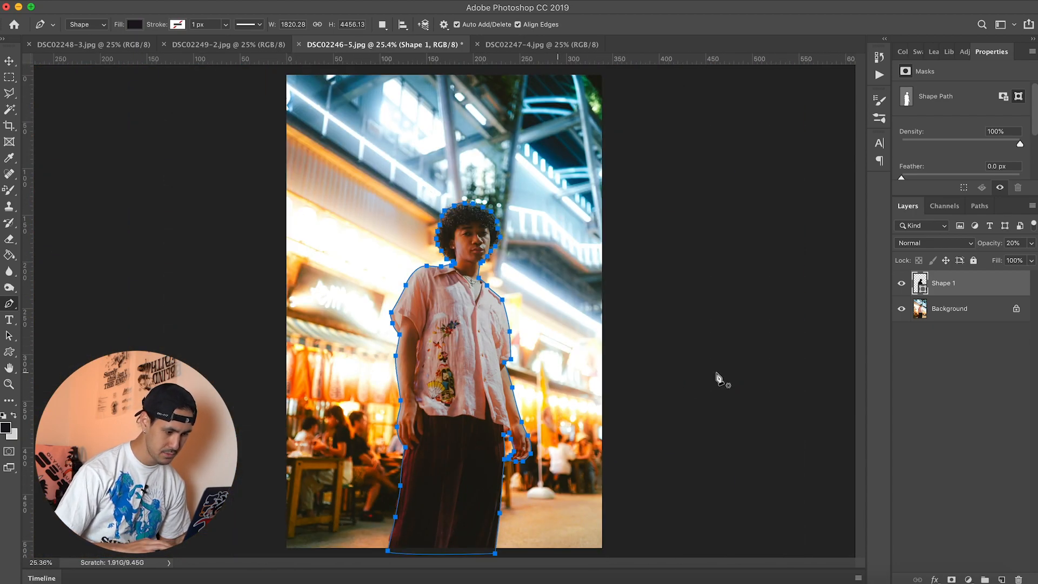
# Step: Restore the Shape 1 layer's opacity to 100% and rasterize it, leaving nothing selected
pyautogui.press('0')
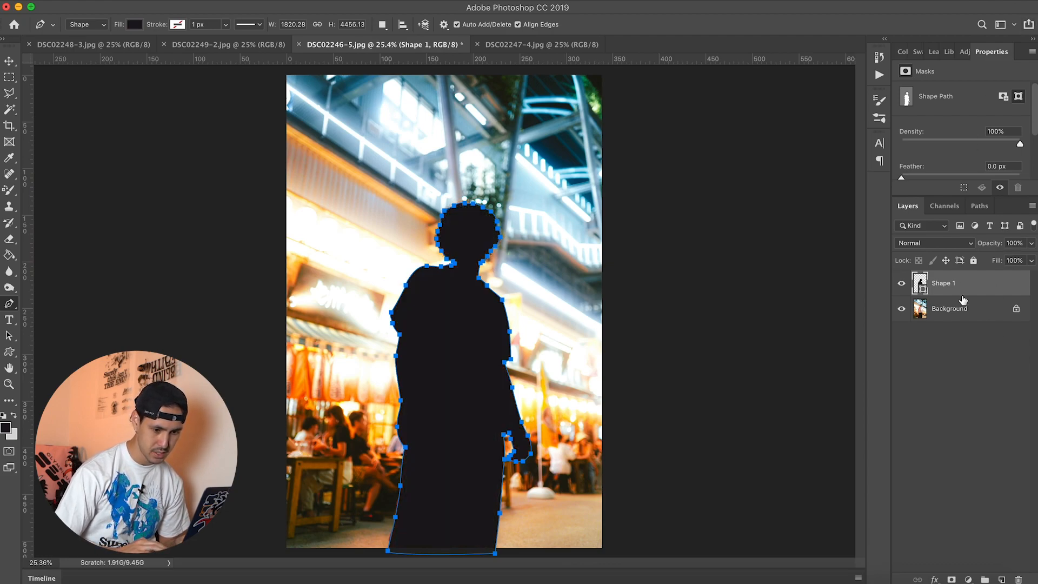
pyautogui.click(11, 61)
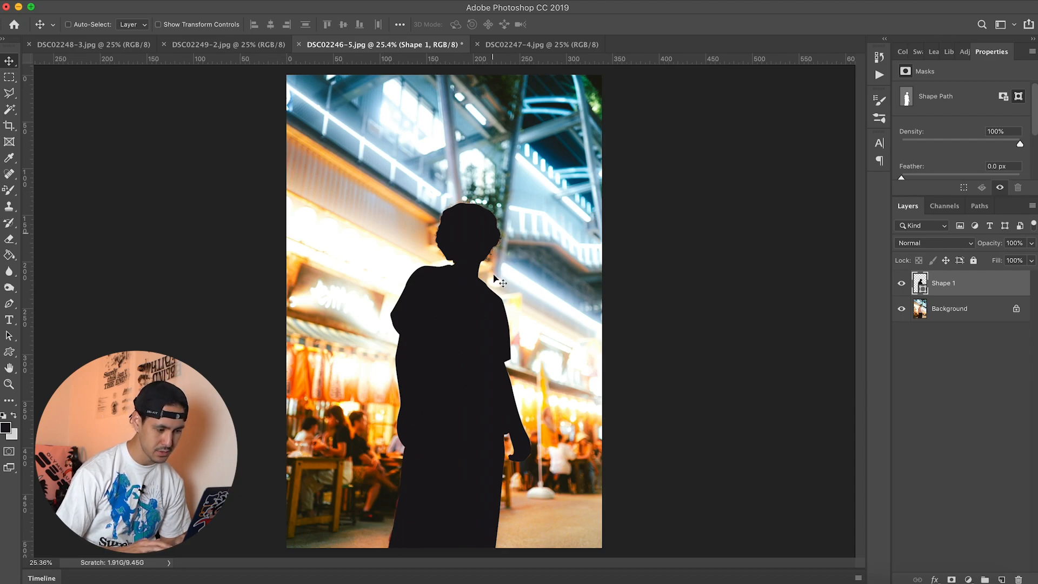
pyautogui.keyDown('super'); pyautogui.click(920, 283); pyautogui.keyUp('super')
pyautogui.rightClick(974, 292)
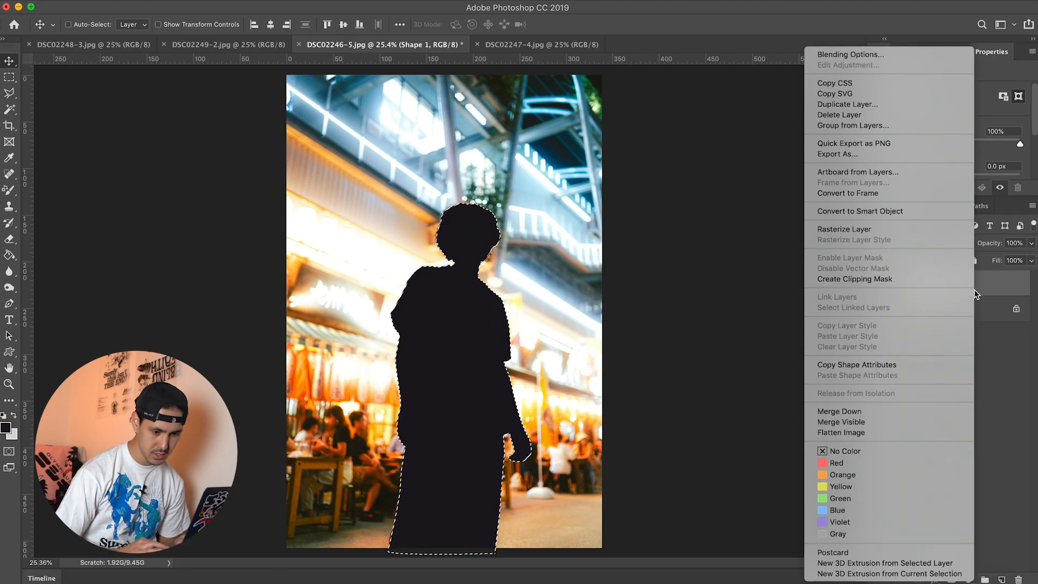
pyautogui.click(929, 232)
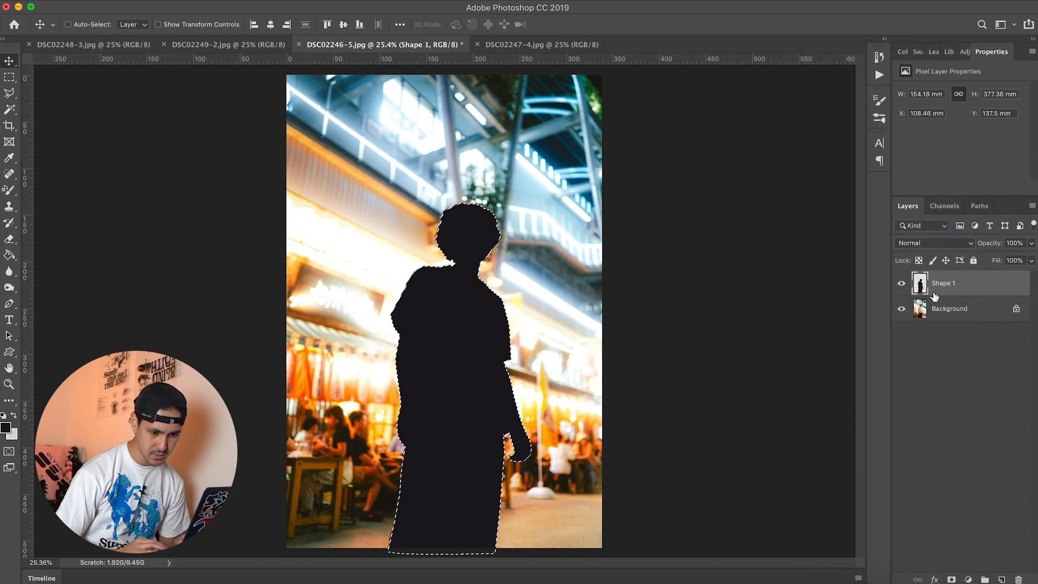
pyautogui.press('super+d')
# Step: Apply a Gaussian Blur with a radius of 21.9 pixels to the Shape 1 silhouette layer
pyautogui.click(300, 1)
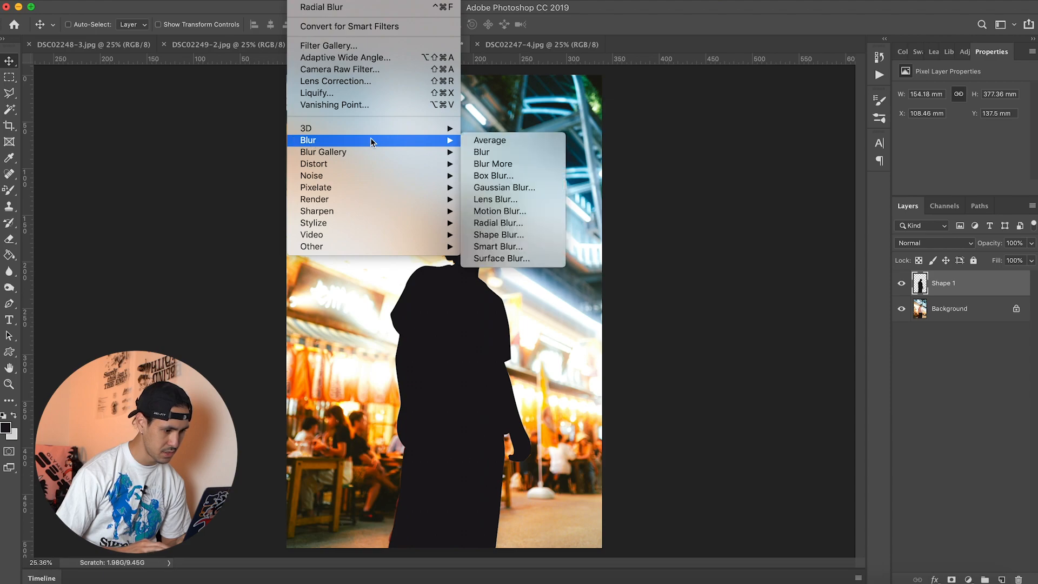
pyautogui.moveTo(422, 140)
pyautogui.click(506, 189)
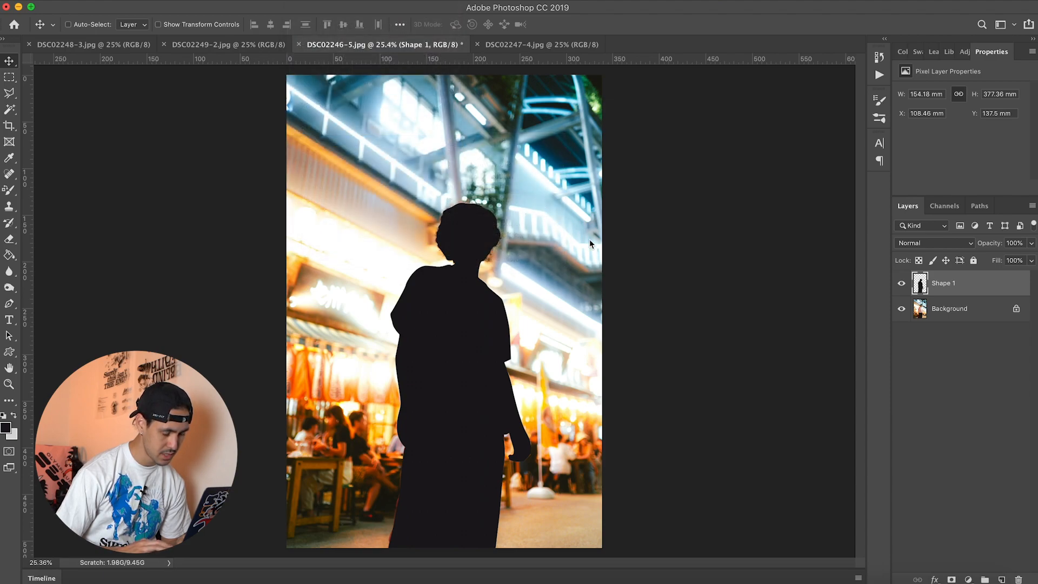
pyautogui.moveTo(659, 308); pyautogui.dragTo(663, 307)
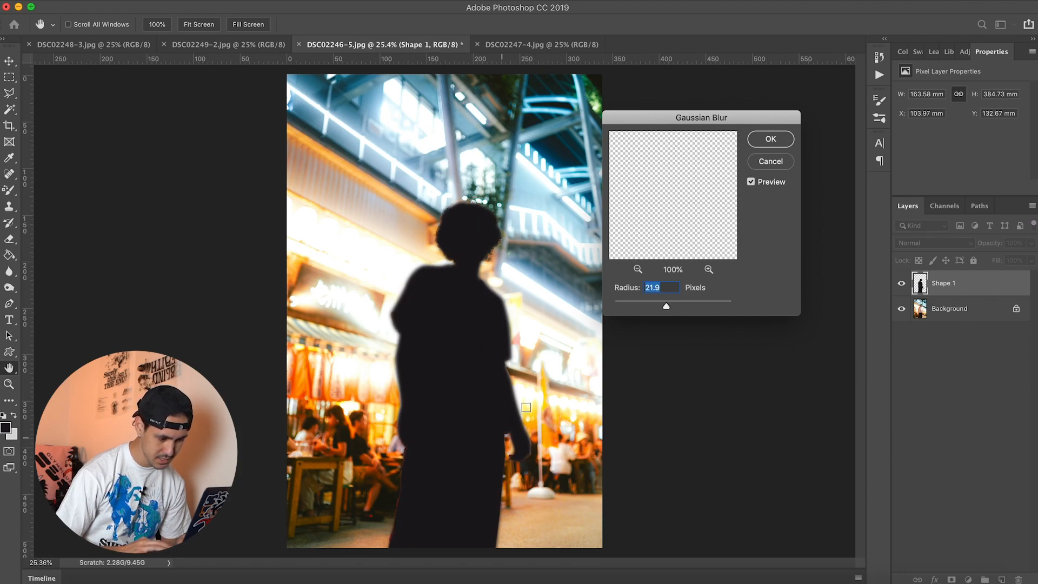
pyautogui.click(770, 140)
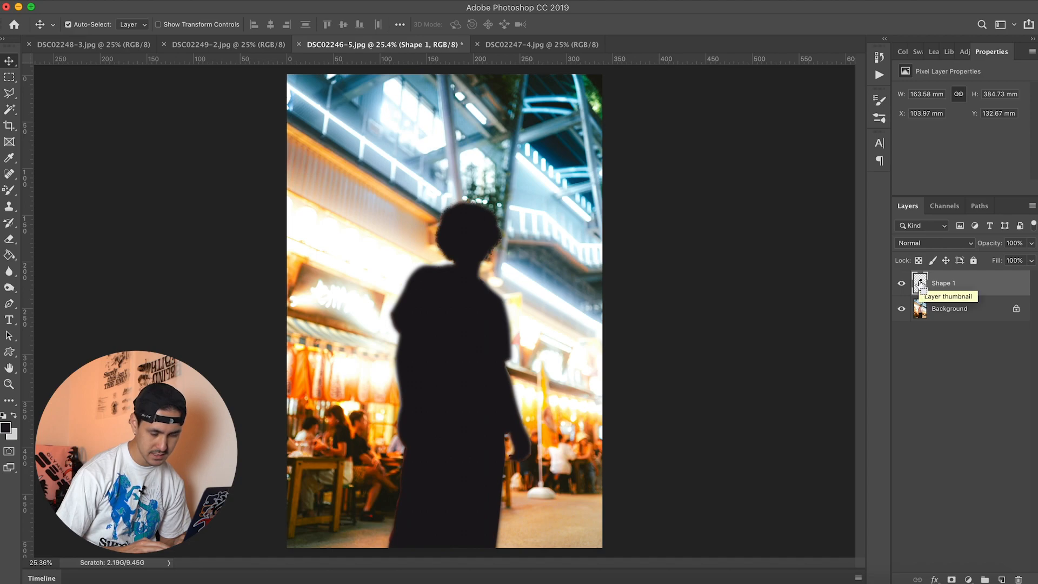
# Step: Load the blurred Shape 1 silhouette as a selection and hide the Shape 1 layer
pyautogui.keyDown('super'); pyautogui.click(921, 283); pyautogui.keyUp('super')
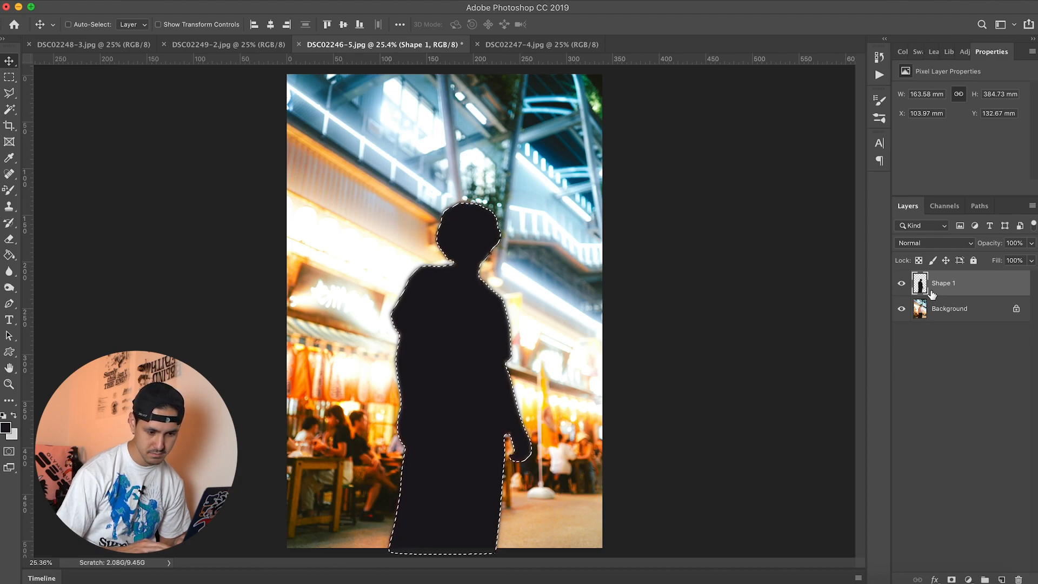
pyautogui.click(902, 283)
# Step: Convert the Background into a regular layer named Layer 0 and copy the selected man from it onto a new layer
pyautogui.click(958, 314)
pyautogui.doubleClick(991, 310)
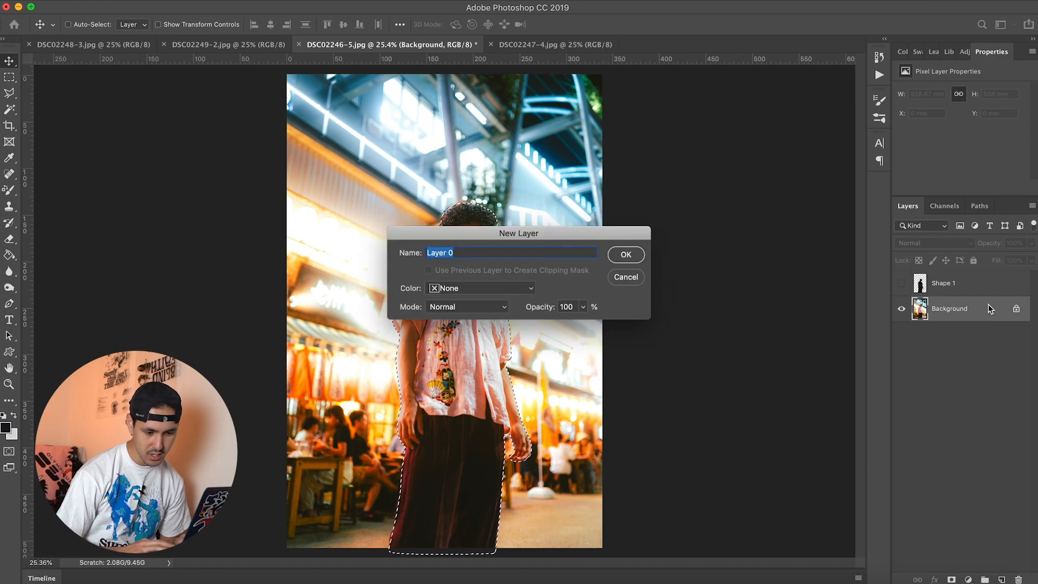
pyautogui.click(627, 254)
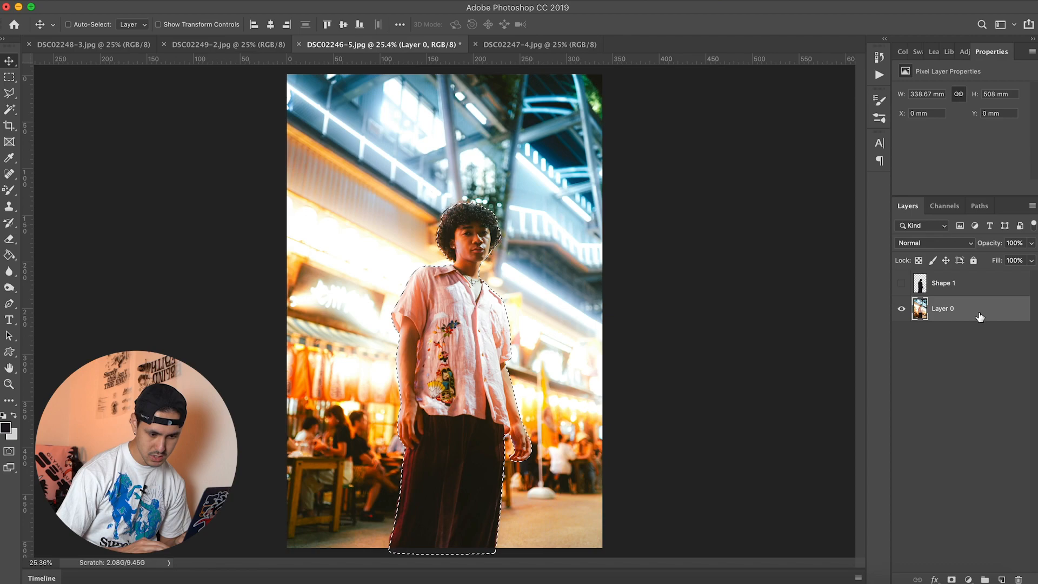
pyautogui.press('super')
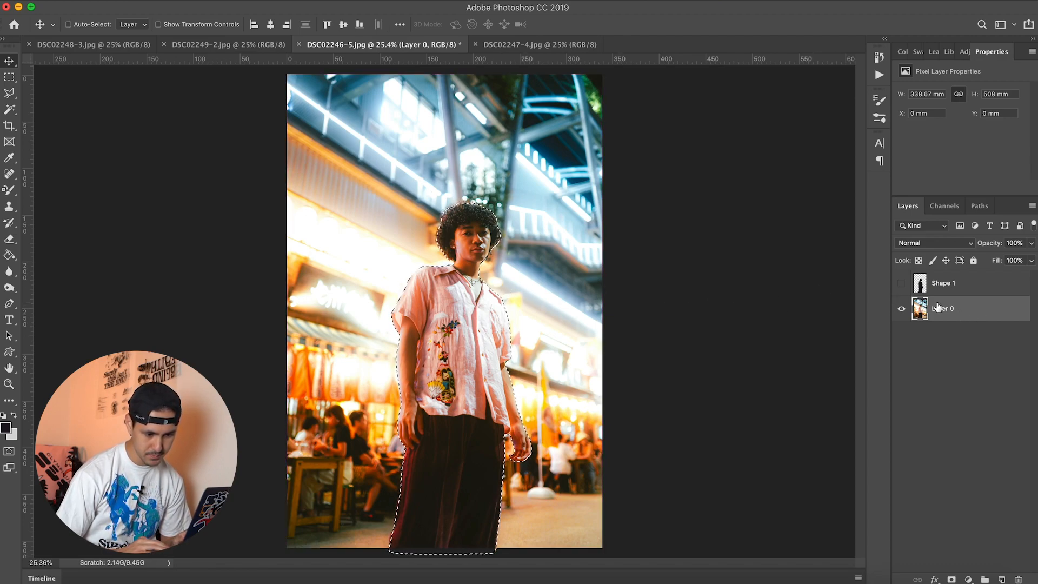
pyautogui.press('super+j')
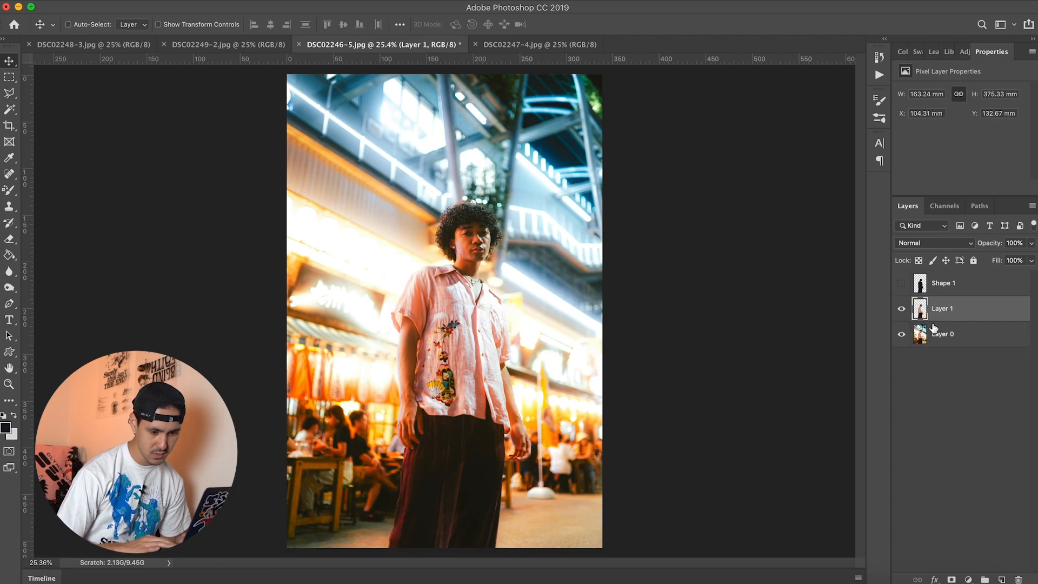
# Step: Examine the man's cutout and the original photo by switching the visibility of Layer 0, Shape 1 and Layer 1
pyautogui.click(901, 336)
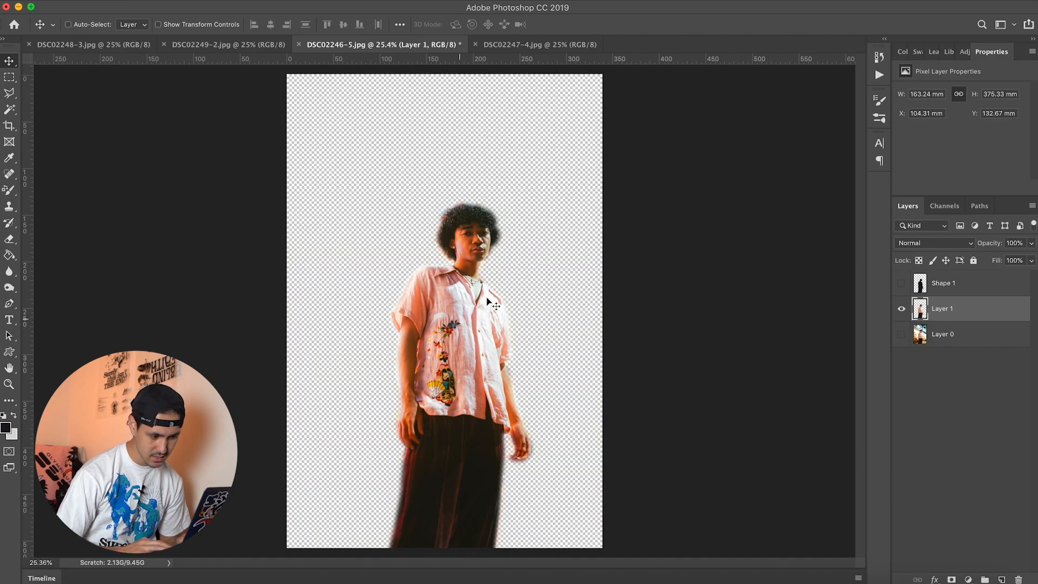
pyautogui.click(902, 336)
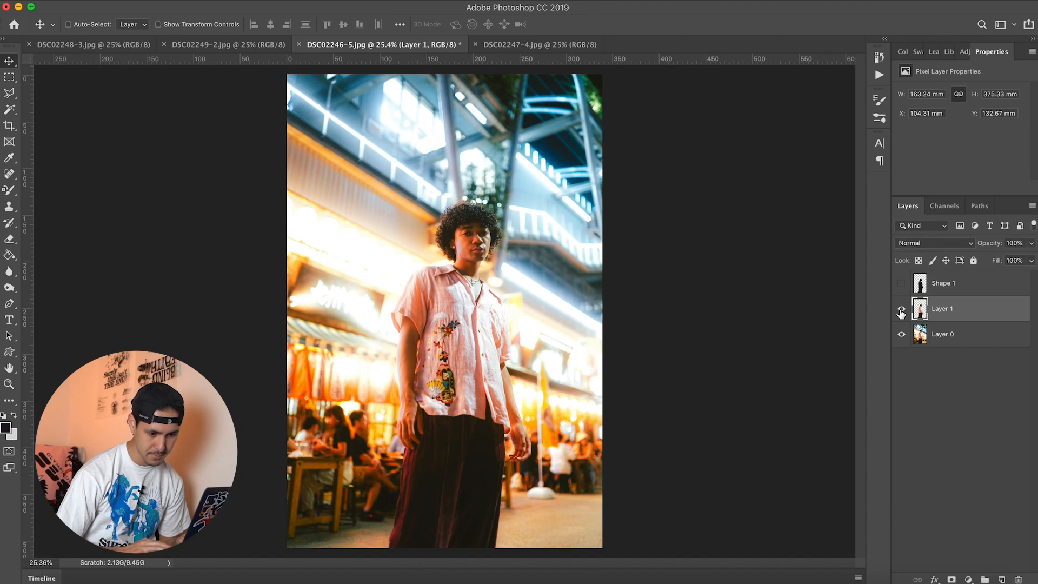
pyautogui.click(964, 285)
pyautogui.click(903, 284)
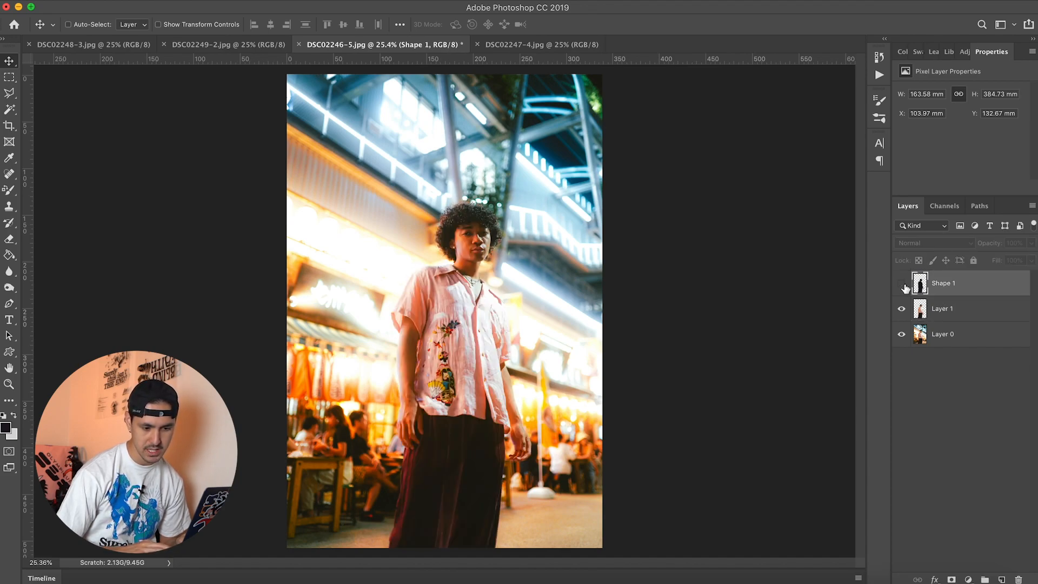
pyautogui.click(950, 316)
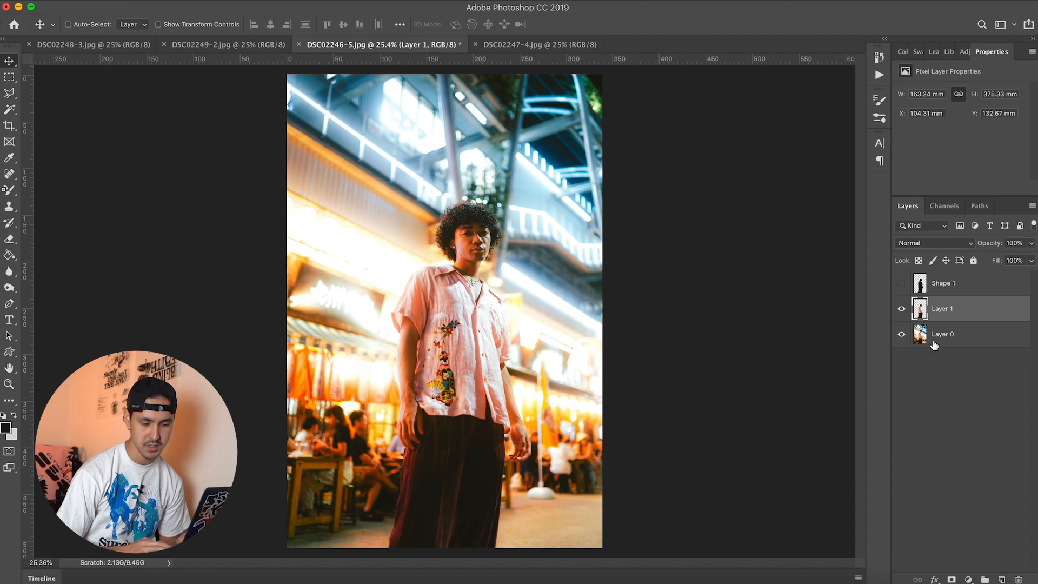
pyautogui.click(901, 334)
pyautogui.click(901, 309)
pyautogui.click(902, 334)
pyautogui.click(900, 309)
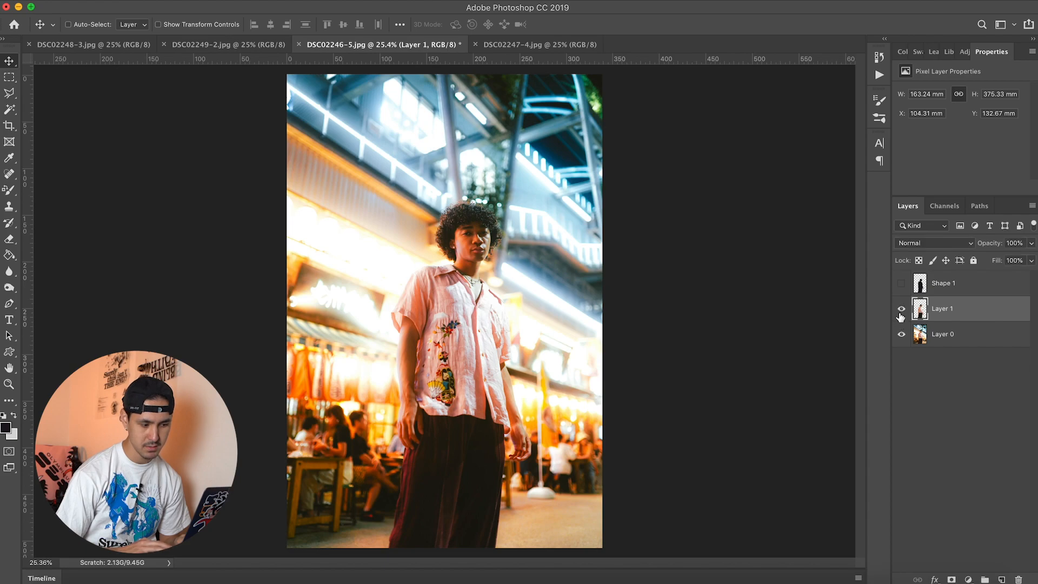
pyautogui.click(900, 308)
pyautogui.click(900, 308)
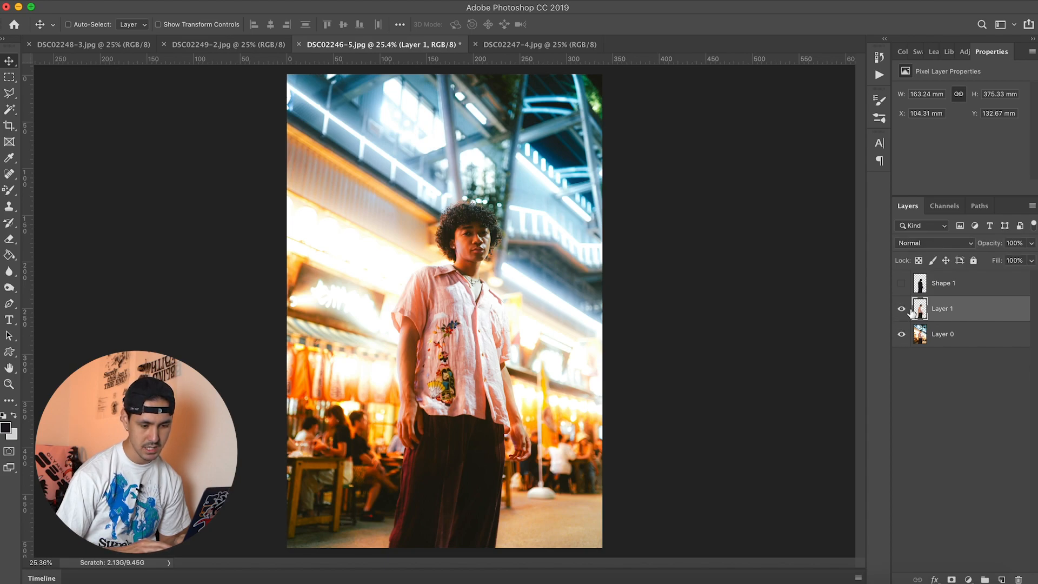
# Step: Try a Radial Blur on Layer 0 with an amount of 10, the Zoom method and Best quality
pyautogui.click(975, 338)
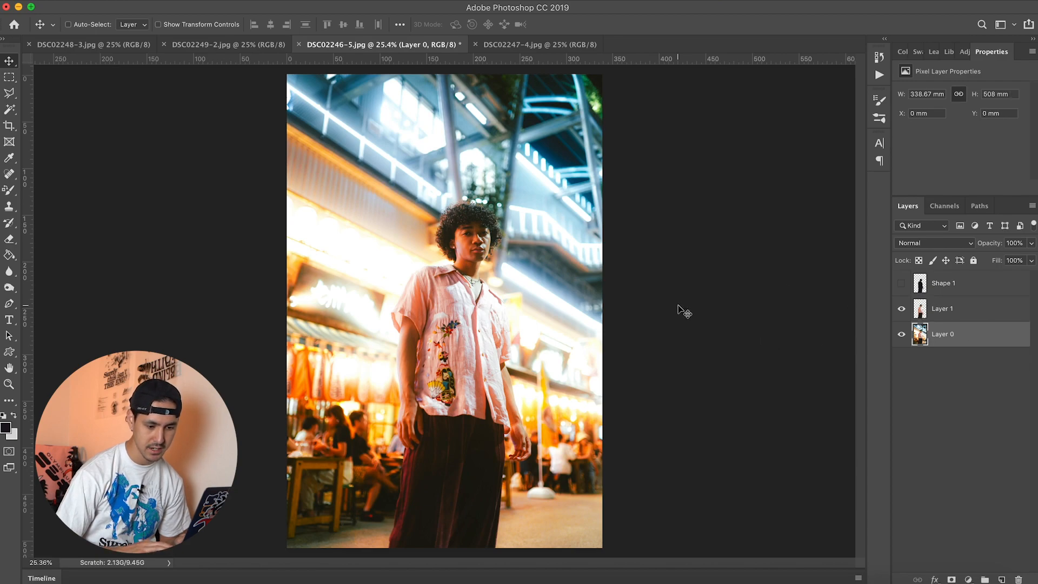
pyautogui.click(301, 1)
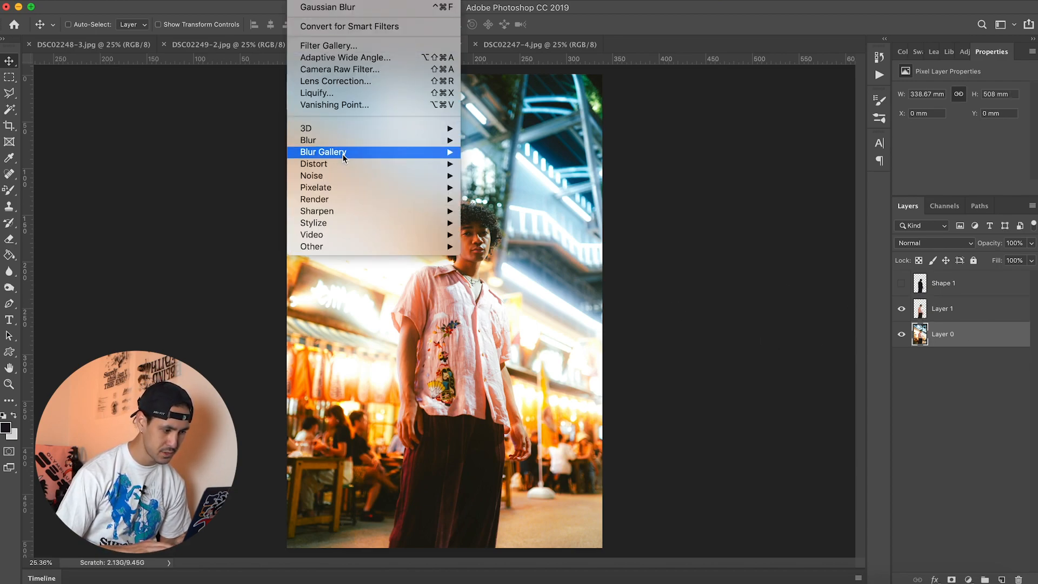
pyautogui.moveTo(379, 141)
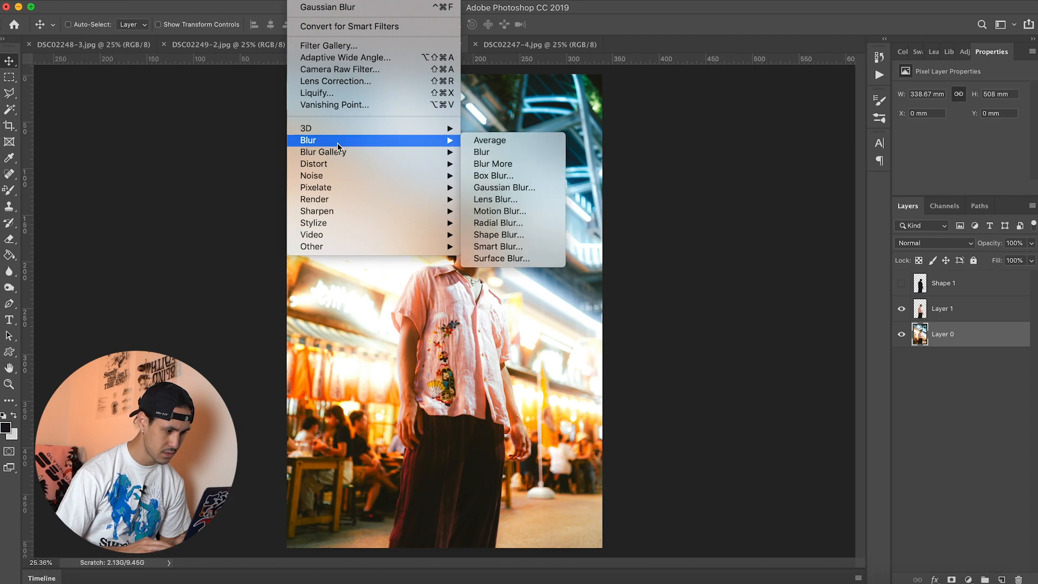
pyautogui.click(520, 225)
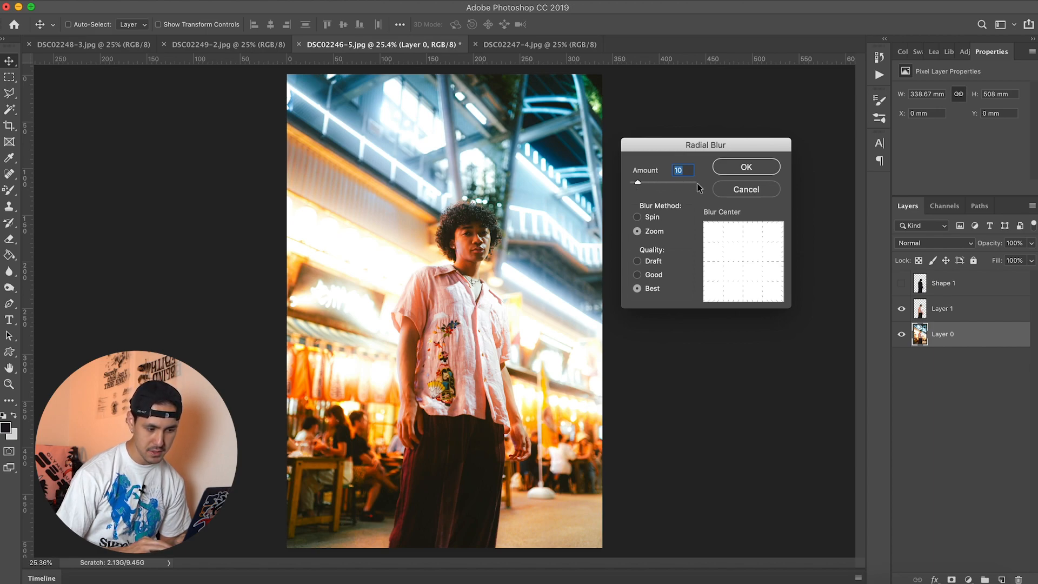
pyautogui.click(690, 182)
pyautogui.click(639, 183)
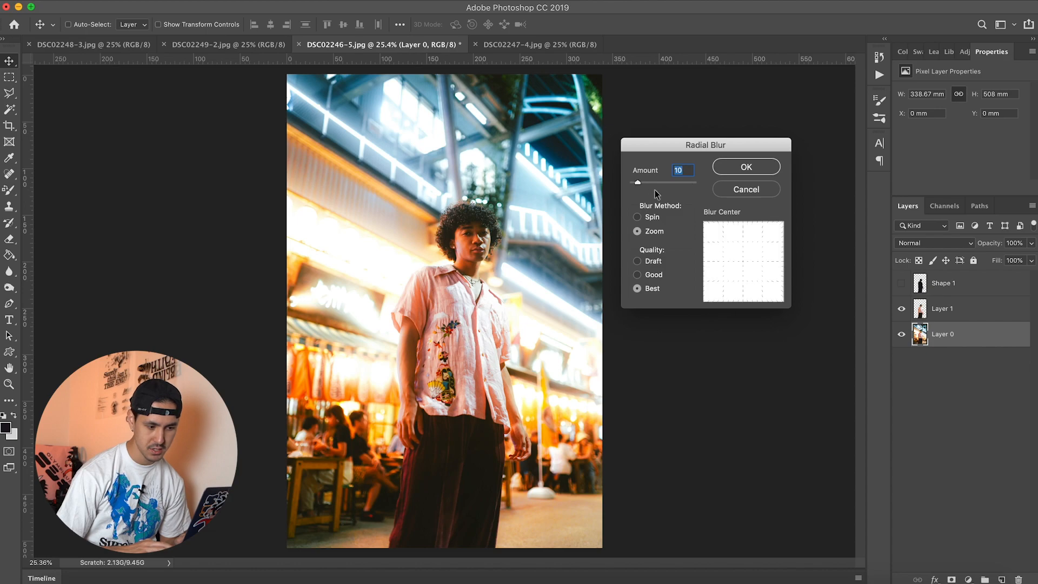
pyautogui.click(637, 217)
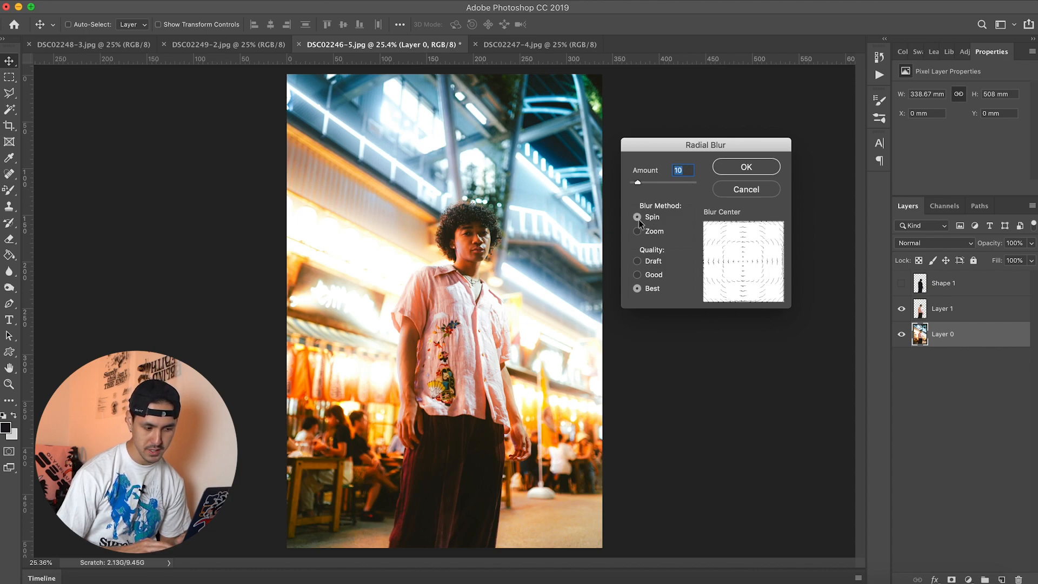
pyautogui.click(648, 231)
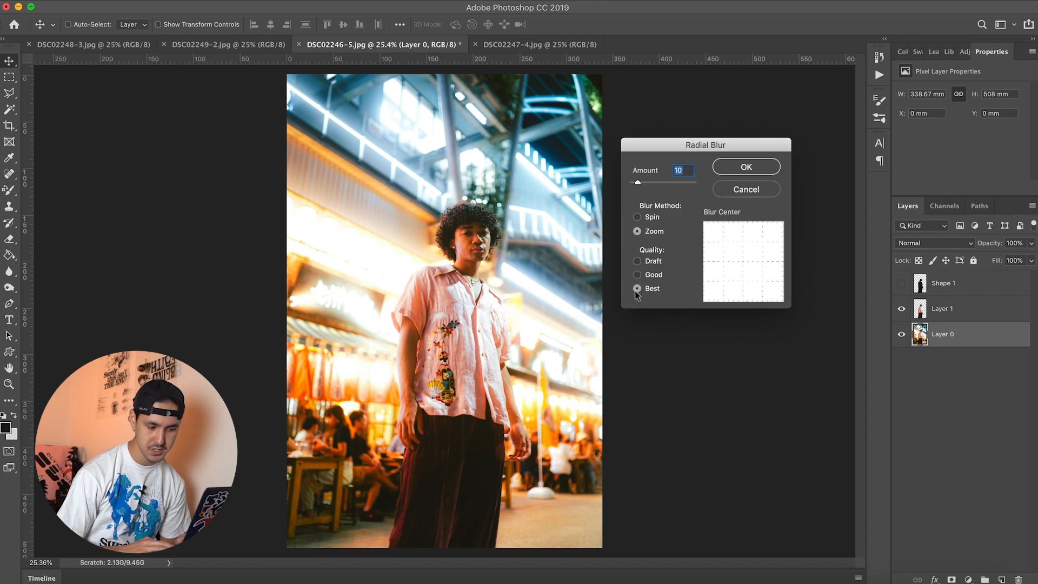
pyautogui.click(751, 167)
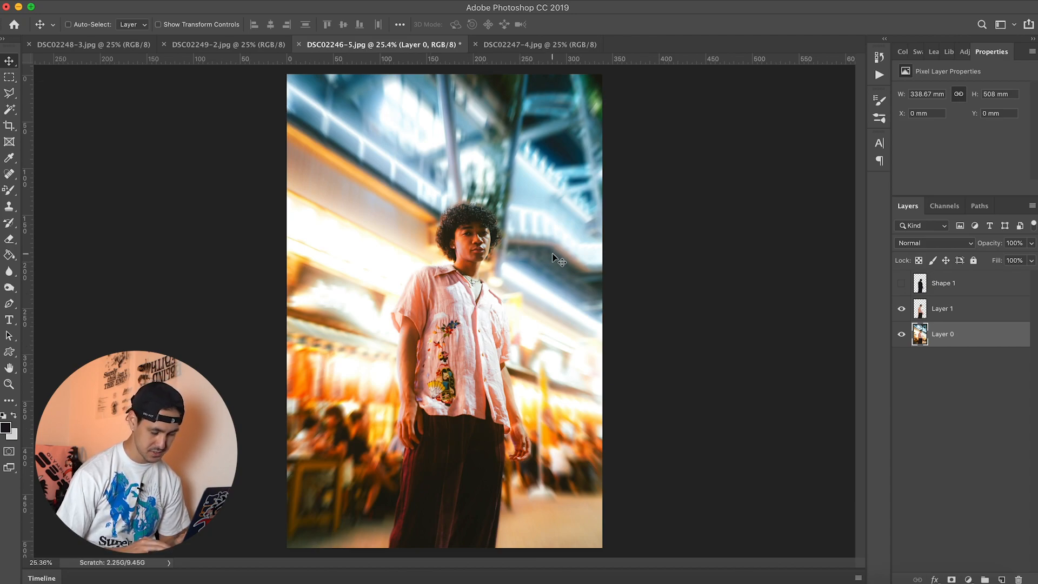
# Step: Undo and redo the zoom blur on Layer 0 to compare the background, leaving the blur undone
pyautogui.press('super+z')
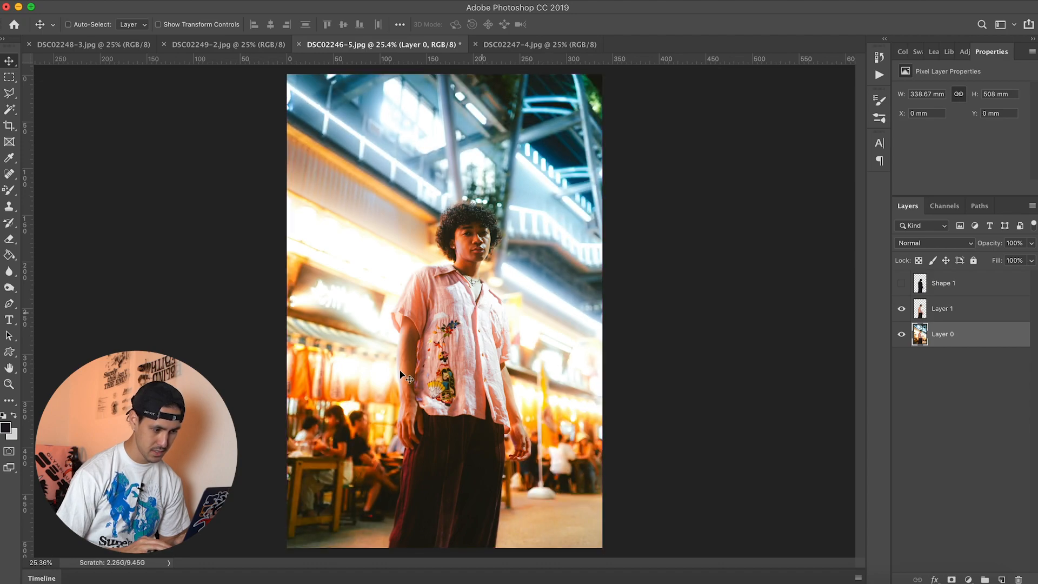
pyautogui.click(136, 1)
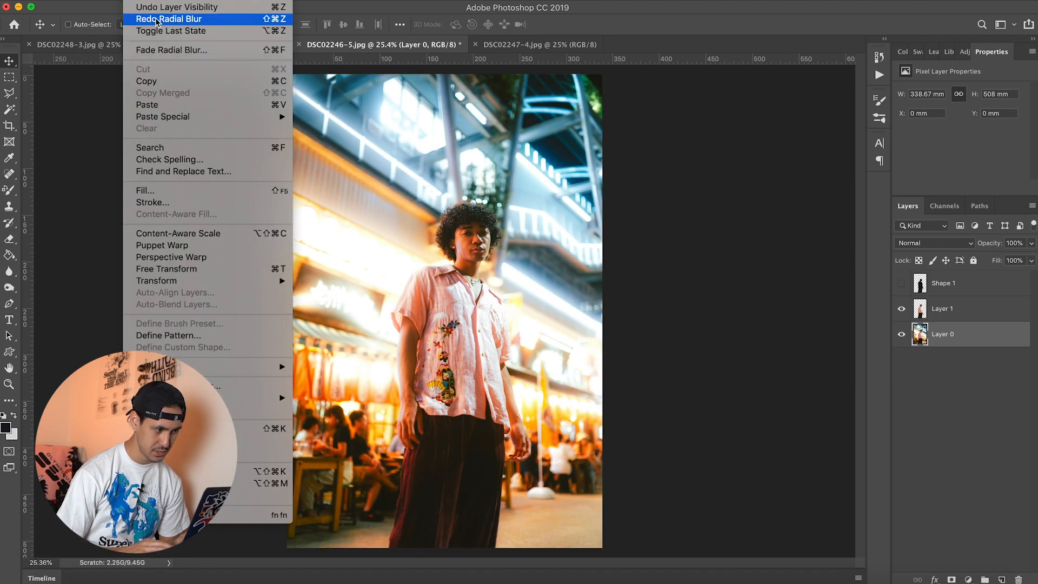
pyautogui.click(156, 19)
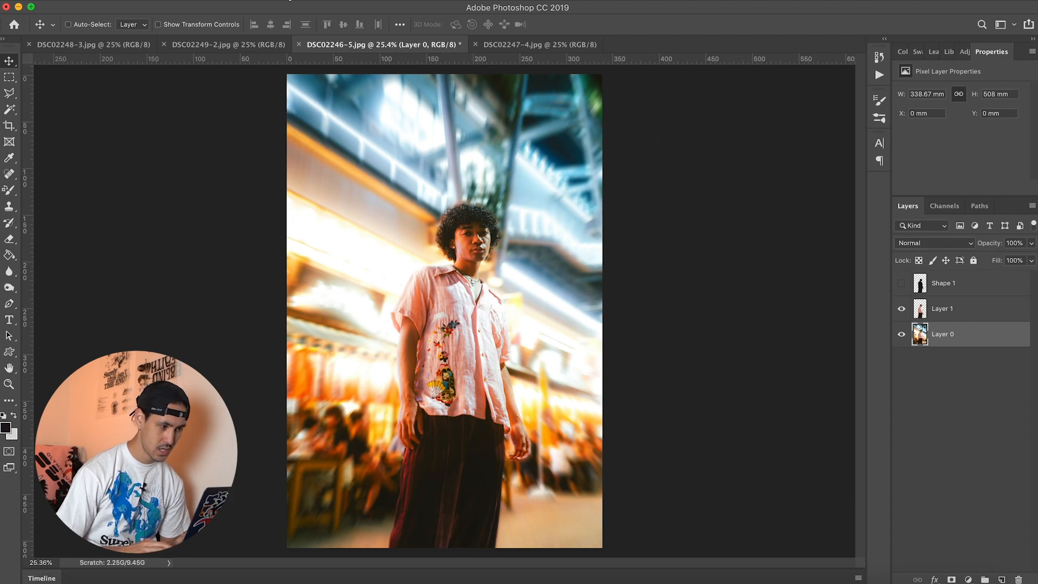
pyautogui.press('super+z')
# Step: Try a Radial Blur on Layer 0 with the Spin method and an amount of 10, and undo it
pyautogui.click(300, 0)
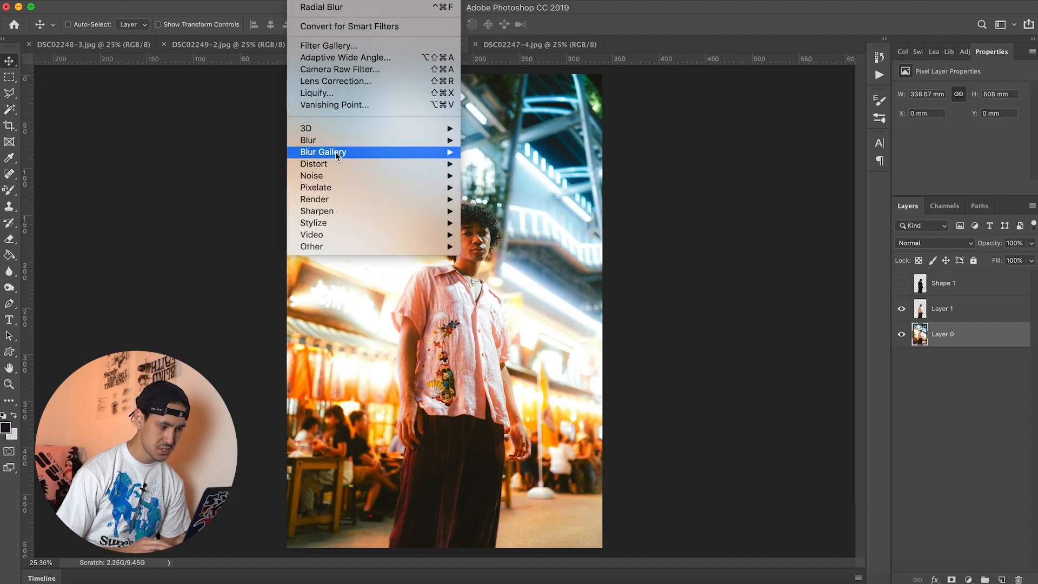
pyautogui.moveTo(373, 141)
pyautogui.click(524, 225)
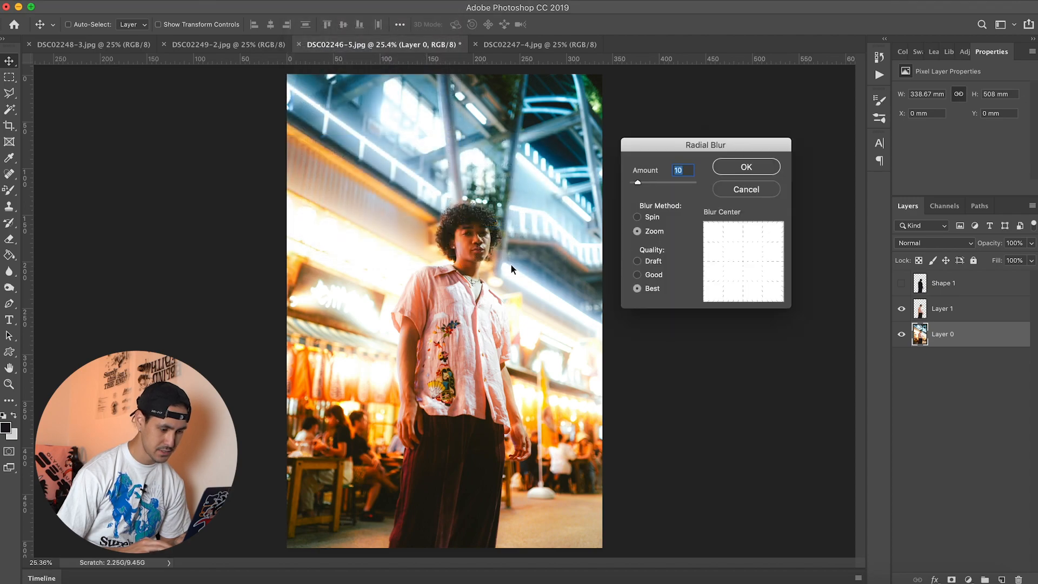
pyautogui.click(638, 216)
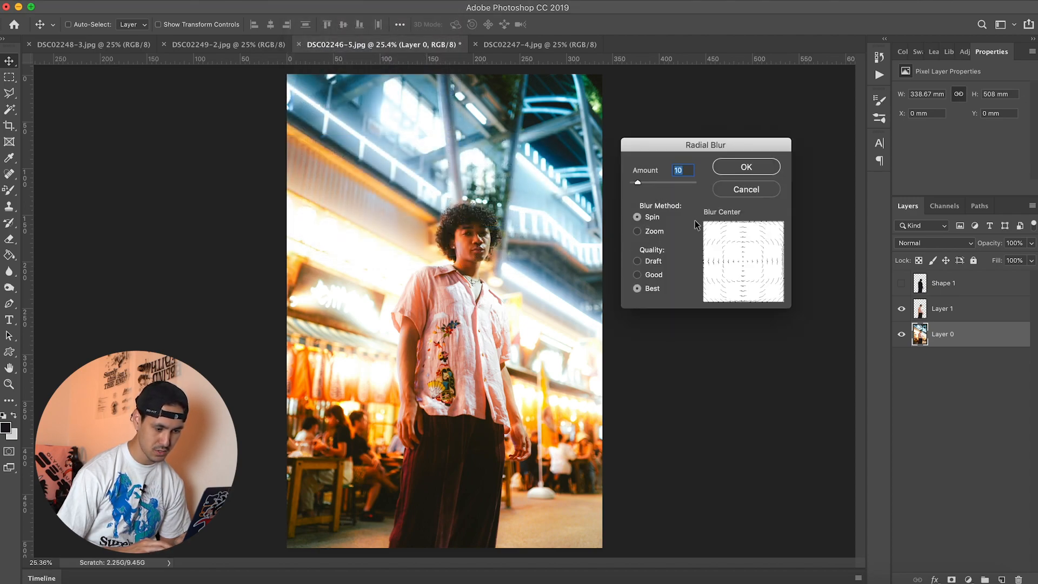
pyautogui.click(740, 164)
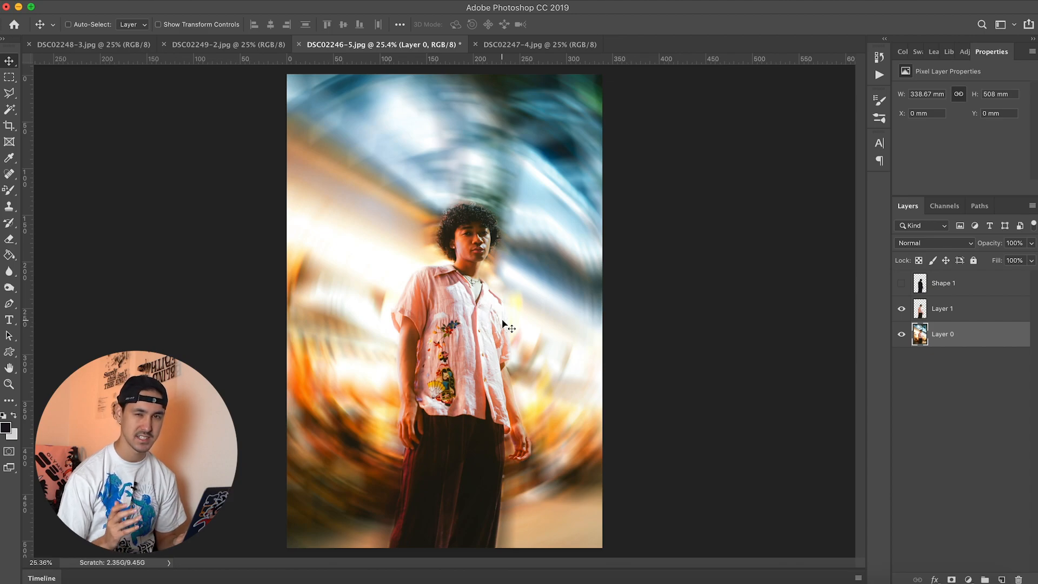
pyautogui.press('super+z')
# Step: Apply a Radial Blur to Layer 0 using the Zoom method, Best quality and an amount slightly above 10
pyautogui.click(264, 1)
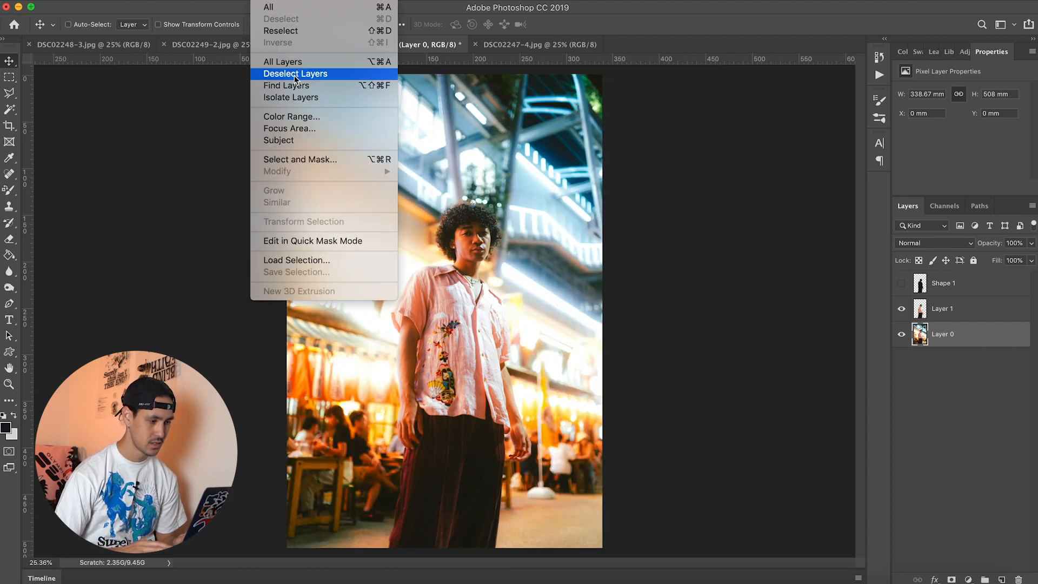
pyautogui.moveTo(303, 1)
pyautogui.moveTo(329, 138)
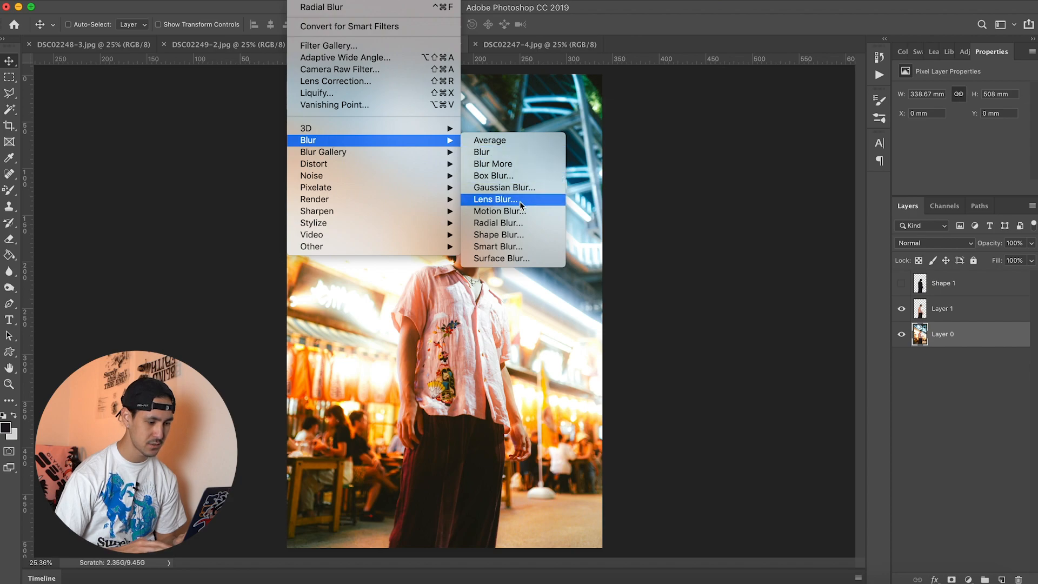
pyautogui.click(524, 222)
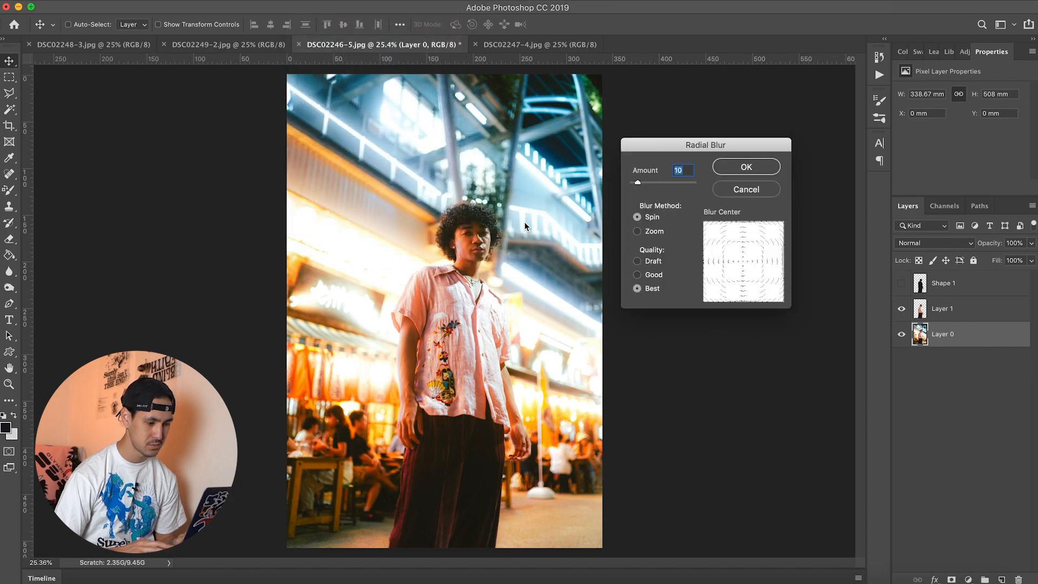
pyautogui.click(638, 231)
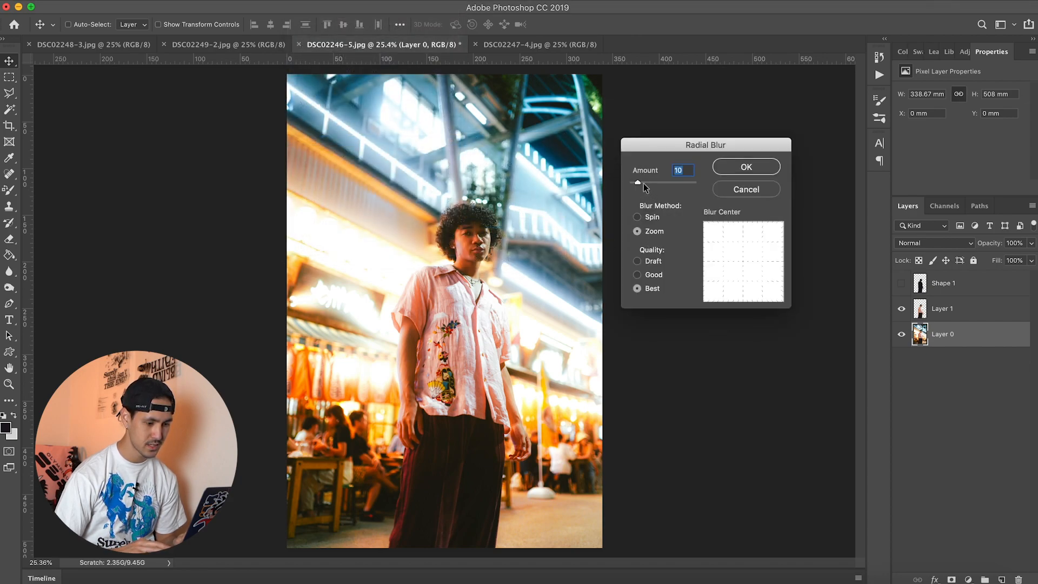
pyautogui.moveTo(638, 182); pyautogui.dragTo(643, 184)
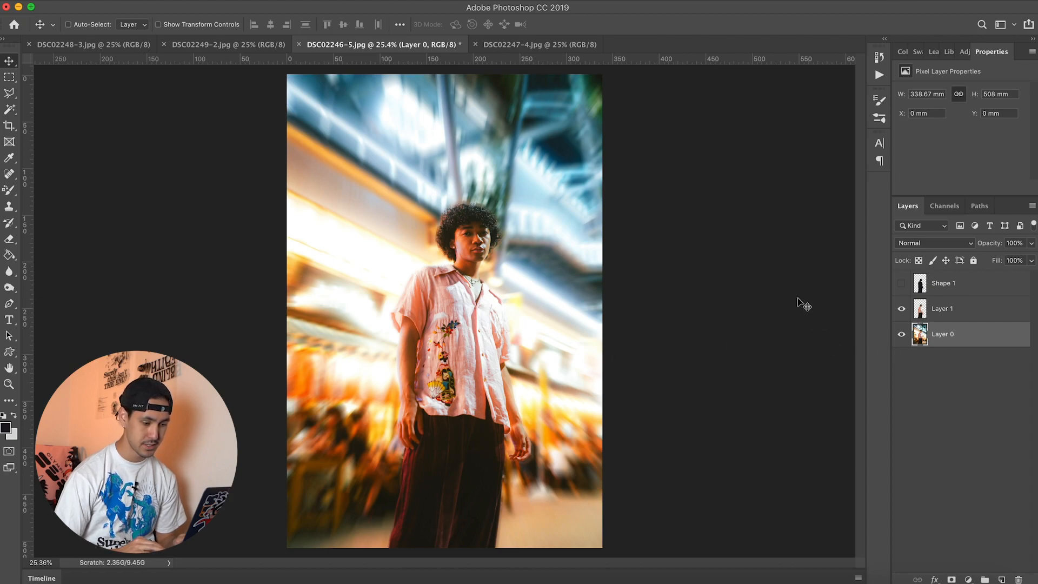
# Step: Select all three layers and save the blurred image as a JPEG copy in the Superzoom 3D folder at quality 10
pyautogui.click(1007, 292)
pyautogui.click(996, 346)
pyautogui.keyDown('shift'); pyautogui.click(1005, 294); pyautogui.keyUp('shift')
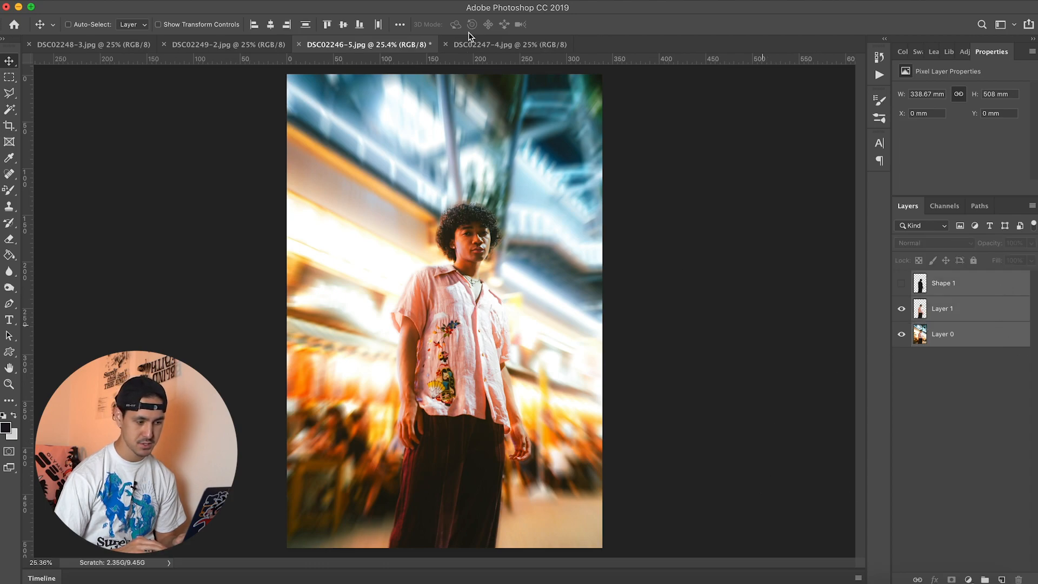
pyautogui.click(59, 1)
pyautogui.moveTo(107, 1)
pyautogui.click(125, 120)
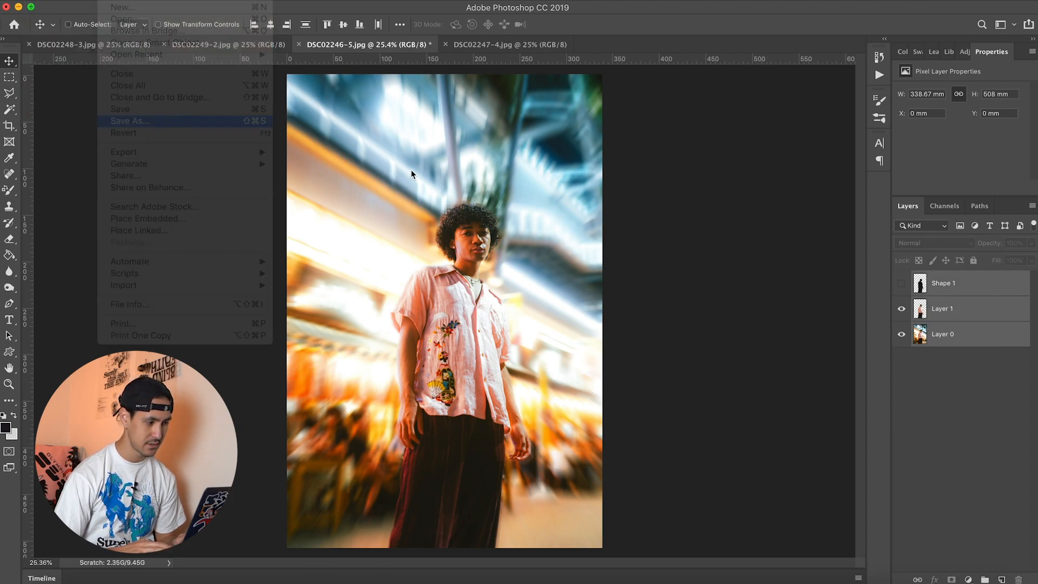
pyautogui.click(587, 234)
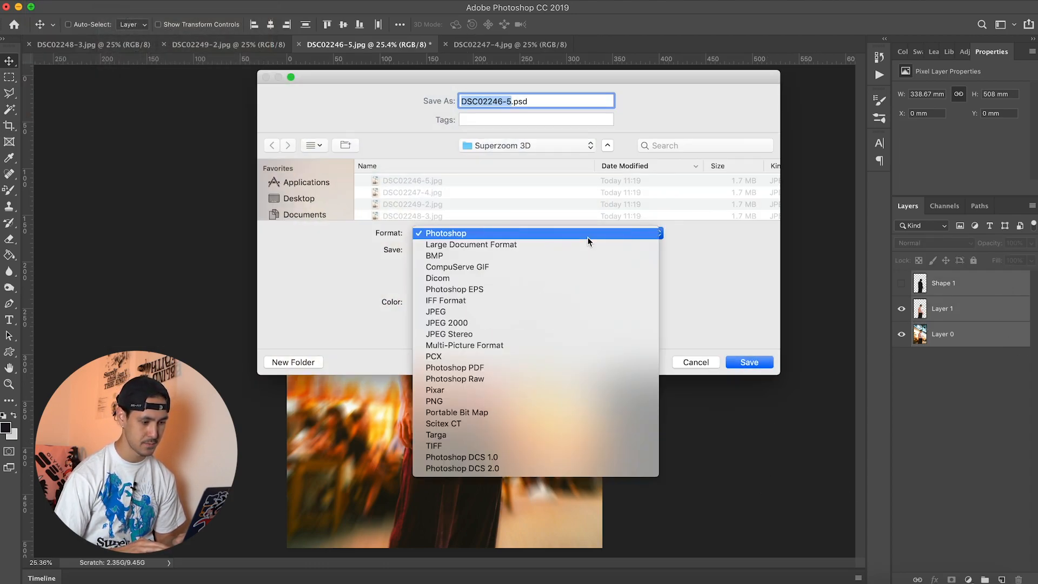
pyautogui.click(553, 316)
pyautogui.scroll(-1, 469, 193)
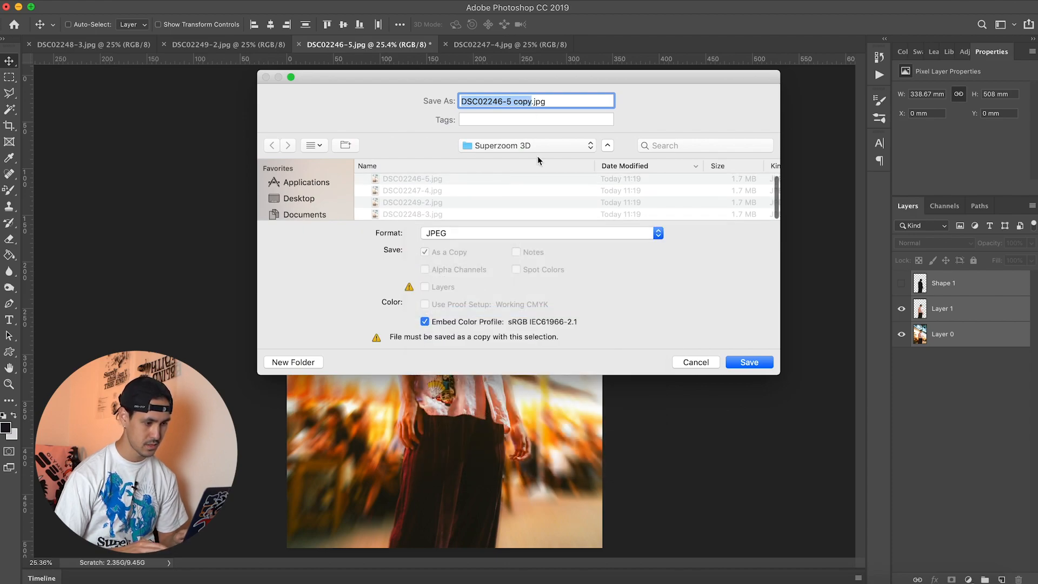
pyautogui.click(748, 361)
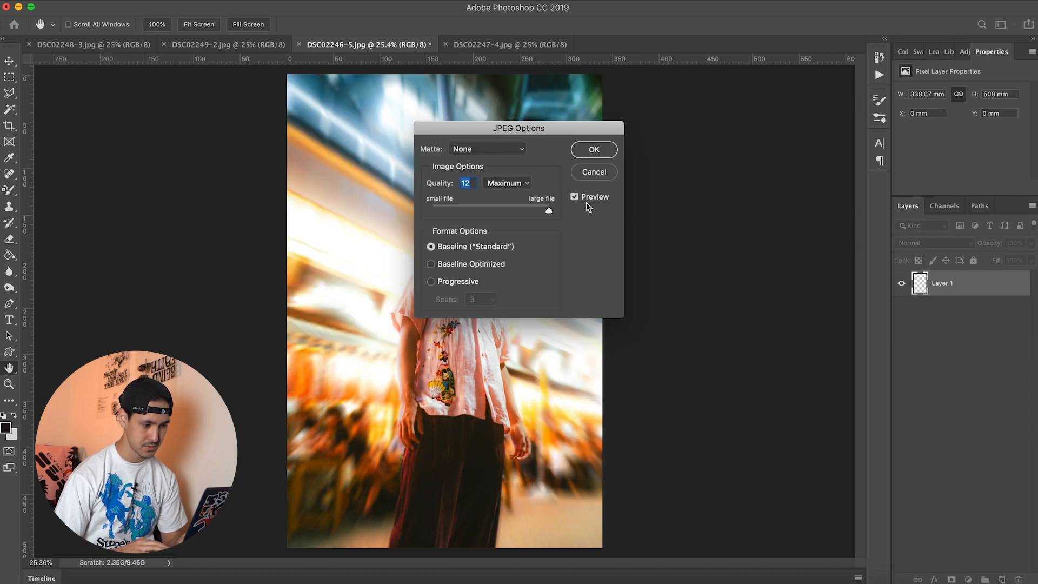
pyautogui.moveTo(539, 212); pyautogui.dragTo(531, 213)
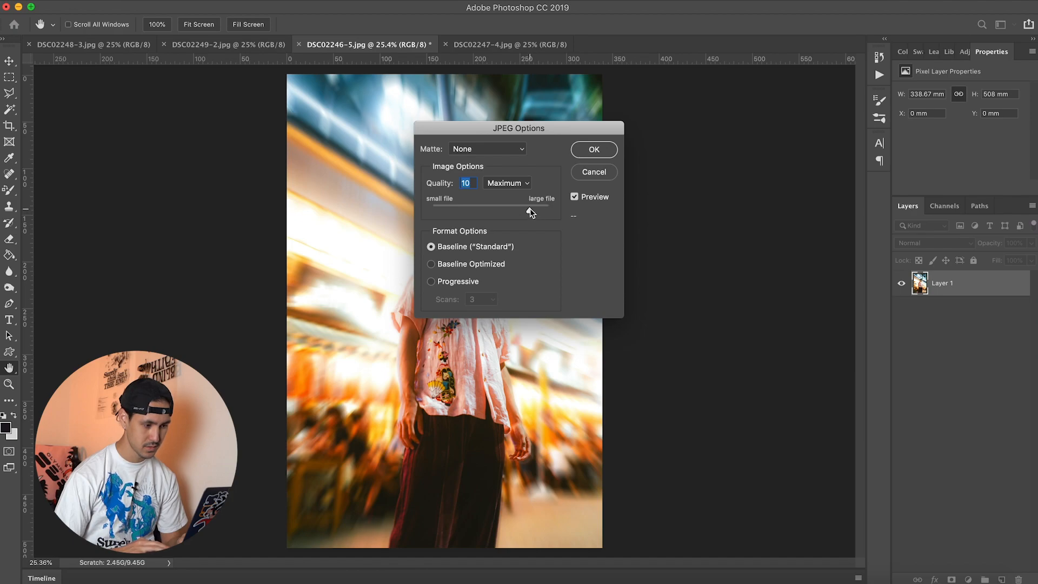
pyautogui.click(606, 152)
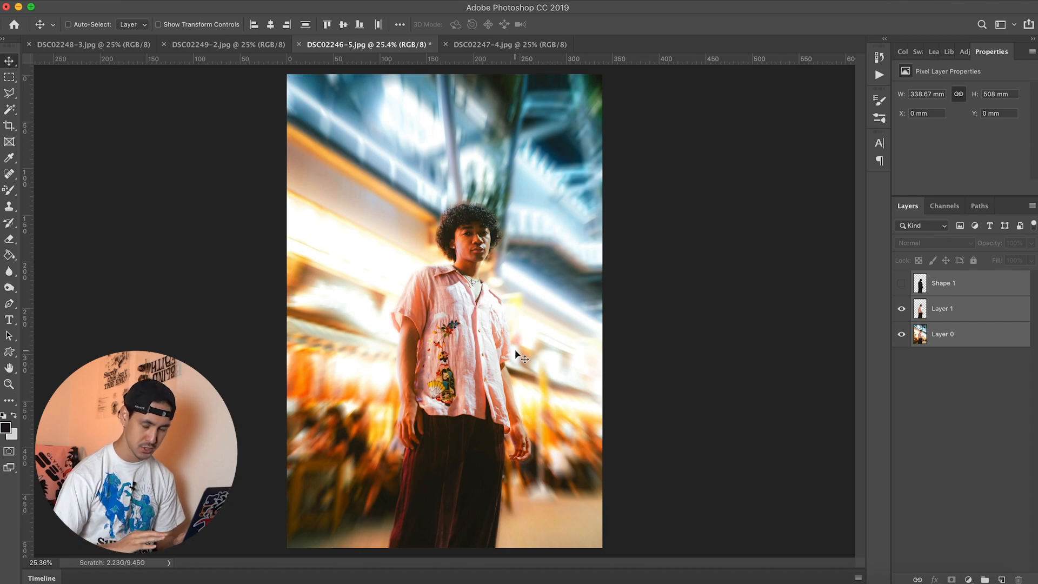
# Step: Show the Shape 1 silhouette layer and copy it into the DSC02247-4.jpg document
pyautogui.click(902, 285)
pyautogui.click(975, 289)
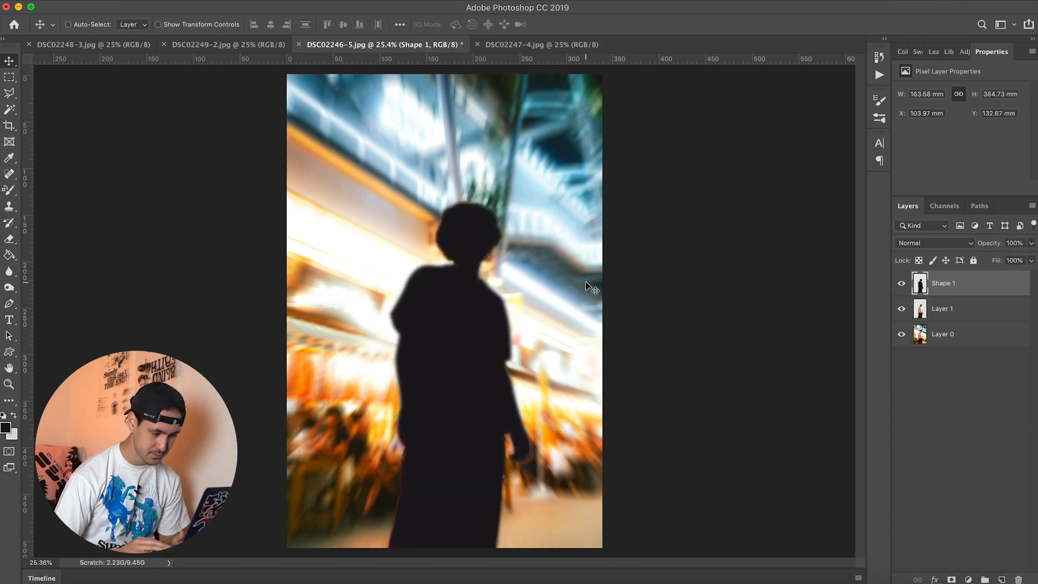
pyautogui.click(541, 44)
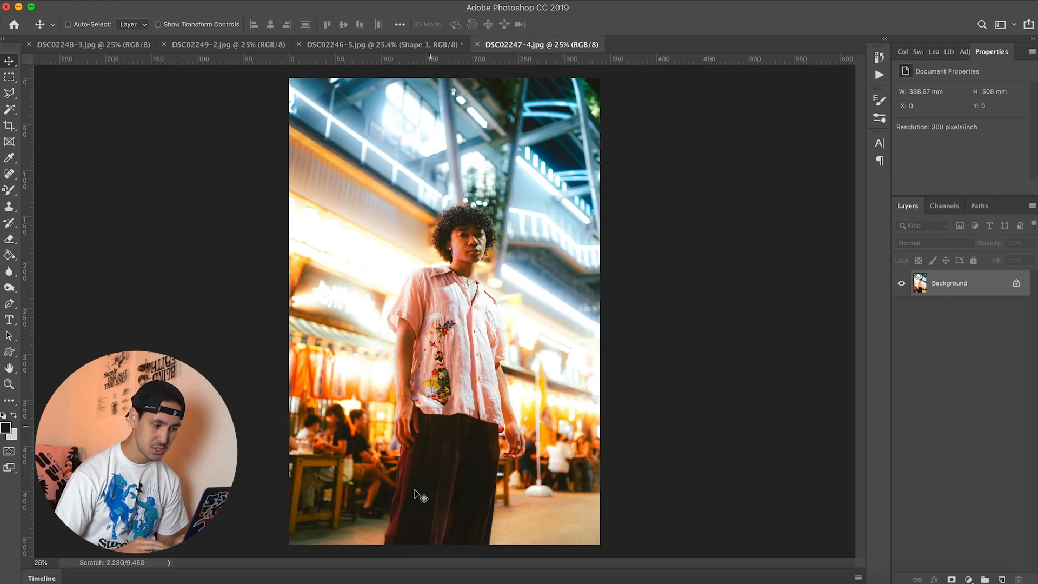
pyautogui.click(381, 46)
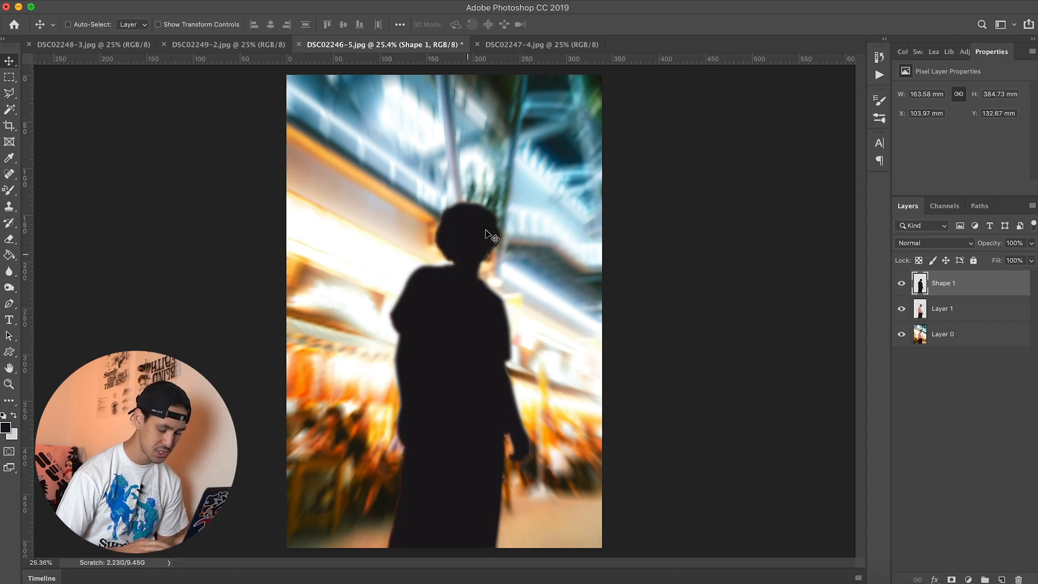
pyautogui.moveTo(477, 242); pyautogui.dragTo(480, 322)
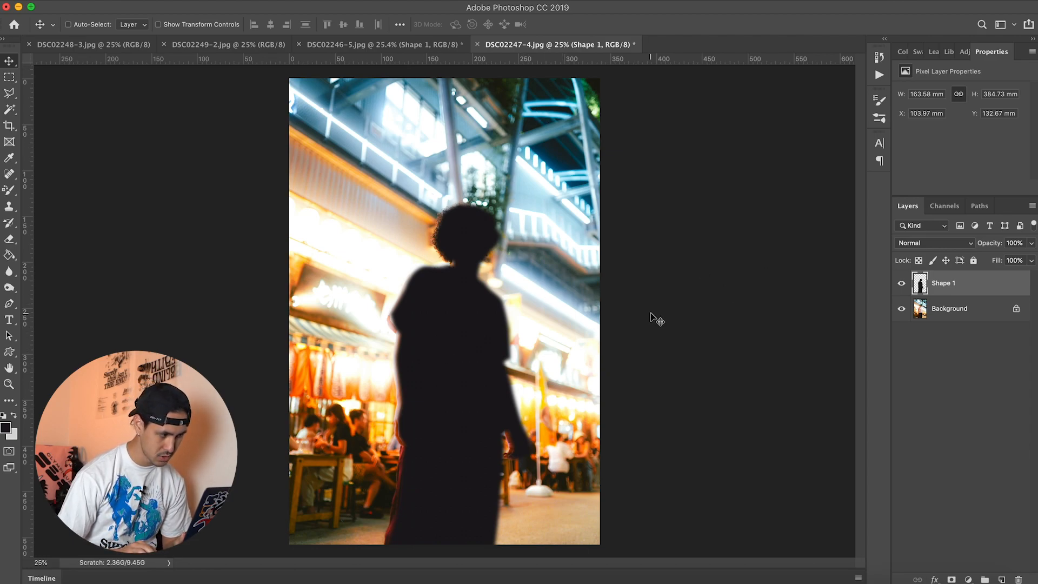
# Step: Nudge the Shape 1 silhouette to X 99.91 mm, Y 134.37 mm so it covers the man in DSC02247-4.jpg
pyautogui.press('Left')
pyautogui.press('Left')
pyautogui.press('Left')
pyautogui.press('Left')
pyautogui.press('Left')
pyautogui.press('Left')
pyautogui.press('Left')
pyautogui.press('Left')
pyautogui.press('Left')
pyautogui.press('Left')
pyautogui.press('Left')
pyautogui.press('Left')
pyautogui.press('Left')
pyautogui.press('Left')
pyautogui.press('Left')
pyautogui.press('Left')
pyautogui.press('Left')
pyautogui.press('Left')
pyautogui.press('Left')
pyautogui.press('Left')
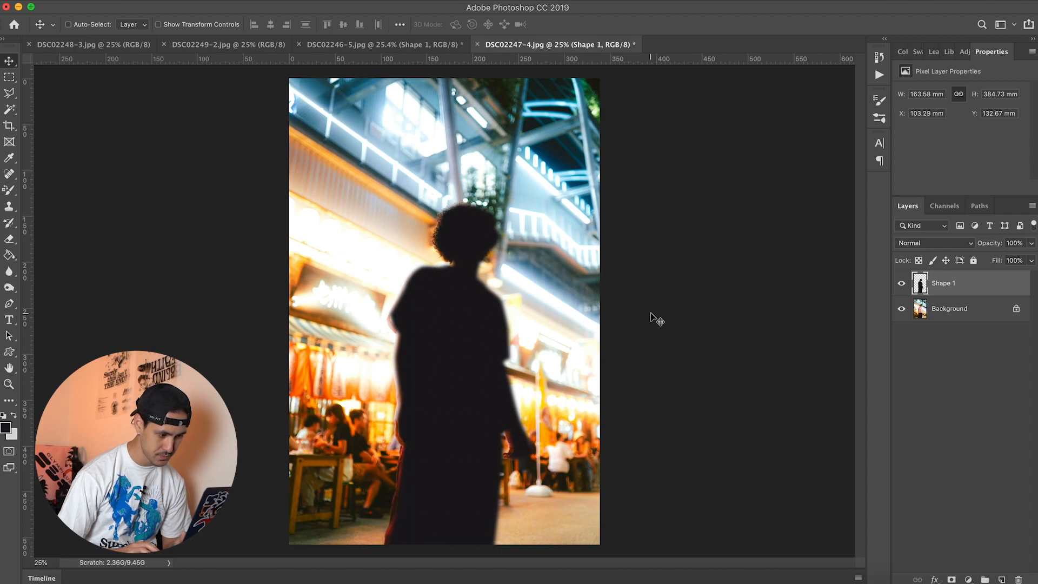
pyautogui.press('Left')
pyautogui.press('Left')
pyautogui.press('Left')
pyautogui.press('Left')
pyautogui.press('Left')
pyautogui.press('Left')
pyautogui.press('Left')
pyautogui.press('Left')
pyautogui.press('Left')
pyautogui.press('Left')
pyautogui.press('Left')
pyautogui.press('Left')
pyautogui.press('Left')
pyautogui.press('Left')
pyautogui.press('Left')
pyautogui.press('Left')
pyautogui.press('Left')
pyautogui.press('Left')
pyautogui.press('Left')
pyautogui.press('Left')
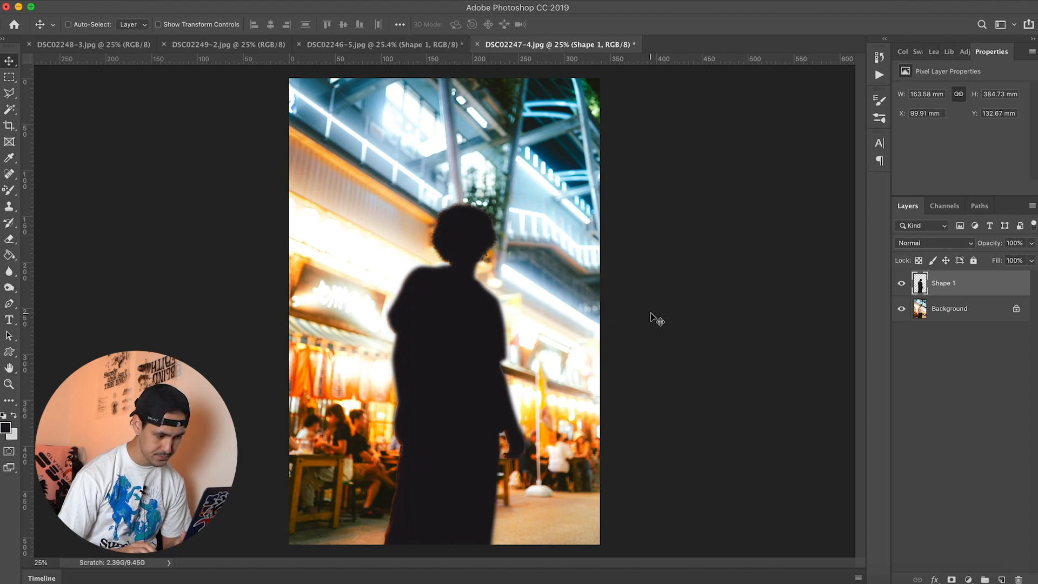
pyautogui.press('Down')
pyautogui.press('Down')
pyautogui.press('Down')
pyautogui.press('Down')
pyautogui.press('Down')
pyautogui.press('Down')
pyautogui.press('Down')
pyautogui.press('Down')
pyautogui.press('Down')
pyautogui.press('Down')
pyautogui.press('Down')
pyautogui.press('Down')
pyautogui.press('Down')
pyautogui.press('Down')
pyautogui.press('Down')
pyautogui.press('Down')
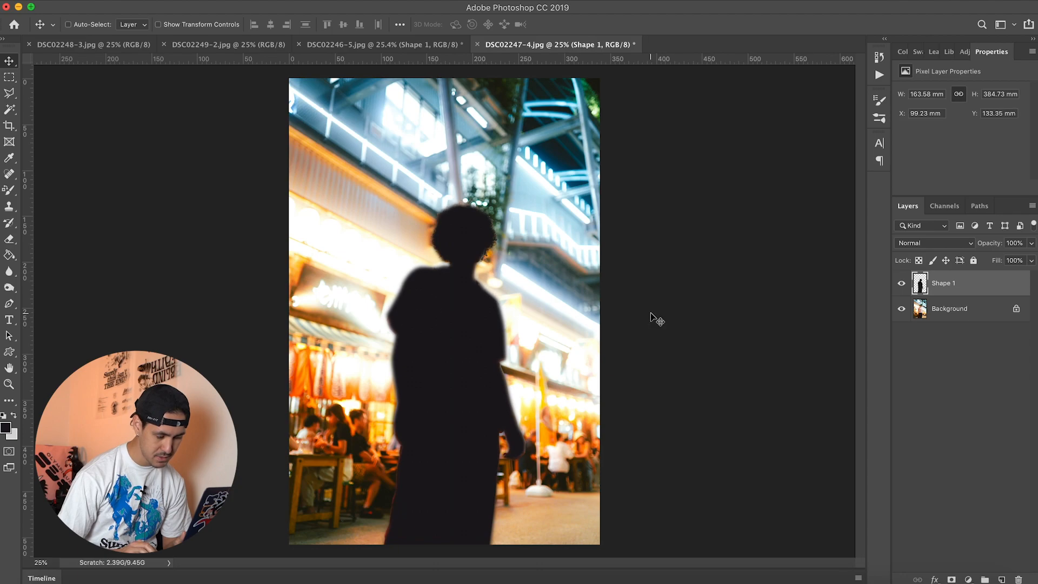
pyautogui.press('Right')
pyautogui.press('Right')
pyautogui.press('Right')
pyautogui.press('Right')
pyautogui.press('Right')
pyautogui.press('Right')
pyautogui.press('Right')
pyautogui.press('Right')
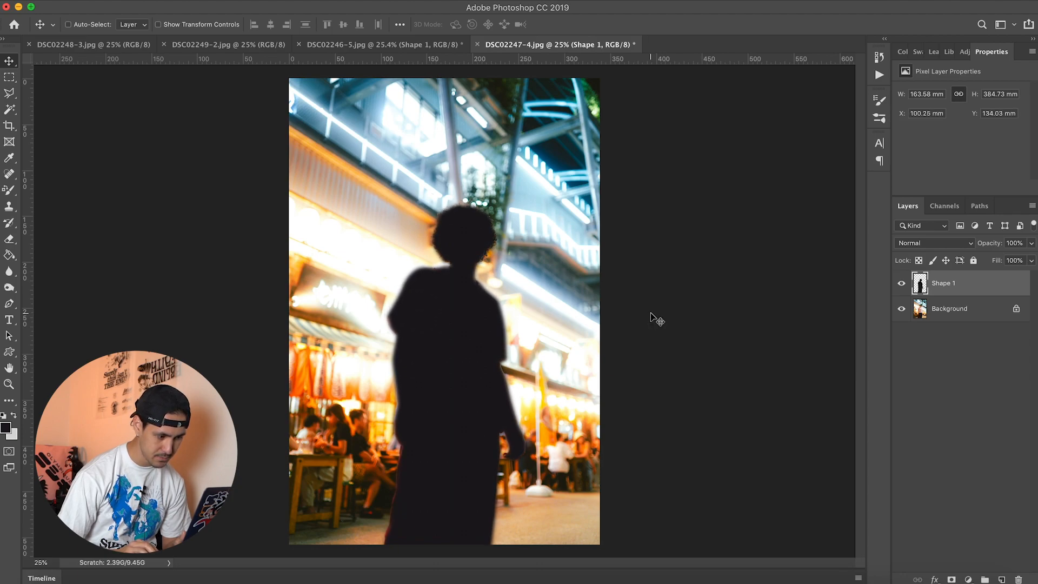
pyautogui.press('Left')
pyautogui.press('Left')
pyautogui.press('Left')
pyautogui.press('Left')
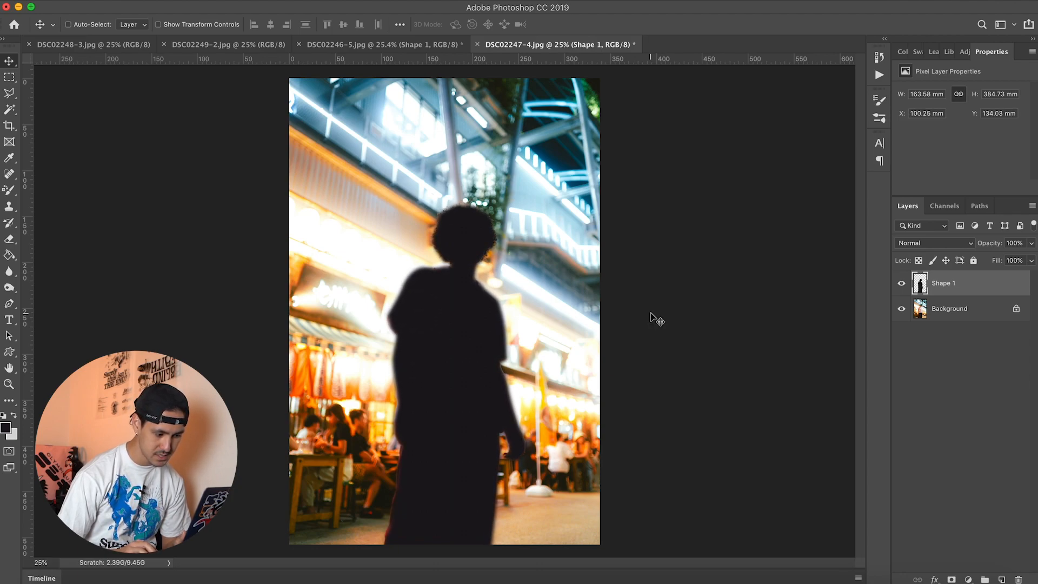
pyautogui.press('Right')
pyautogui.press('Left')
pyautogui.press('Down')
pyautogui.press('Right')
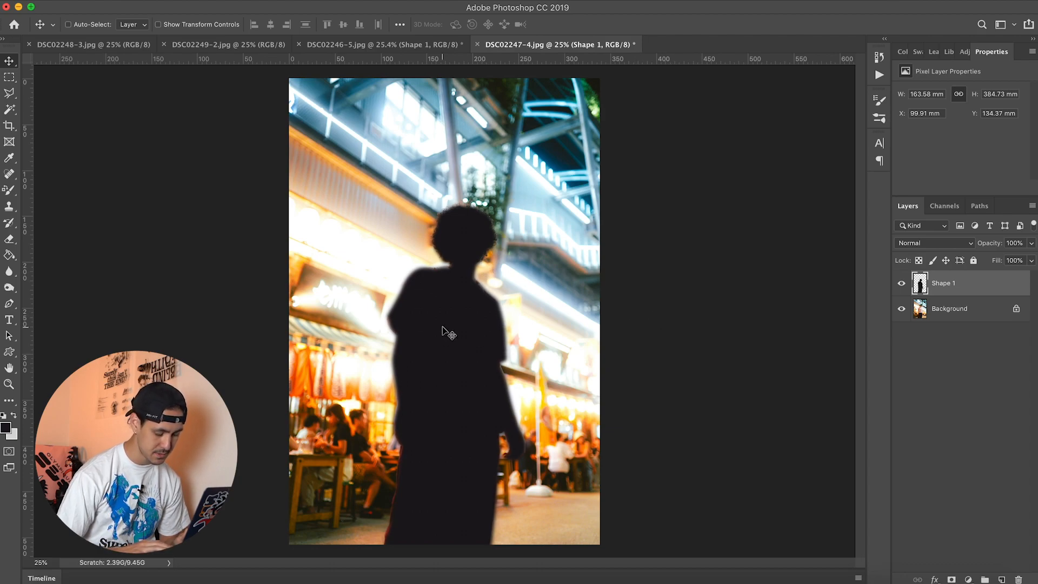
# Step: Load the Shape 1 silhouette as a selection, hide that layer and copy the selected man from the Background to a new layer
pyautogui.keyDown('ctrl'); pyautogui.click(919, 280); pyautogui.keyUp('ctrl')
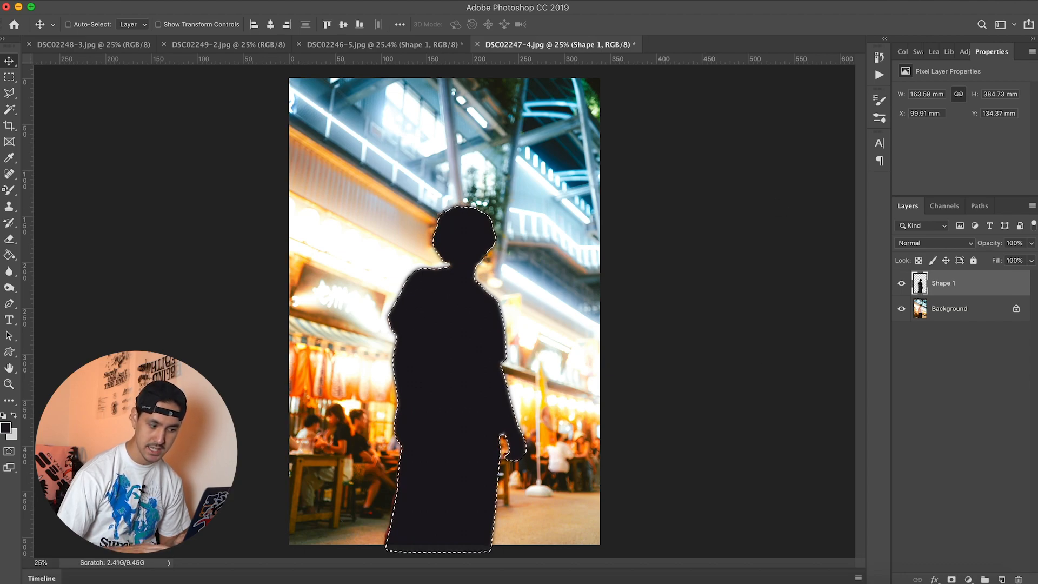
pyautogui.click(901, 283)
pyautogui.click(957, 308)
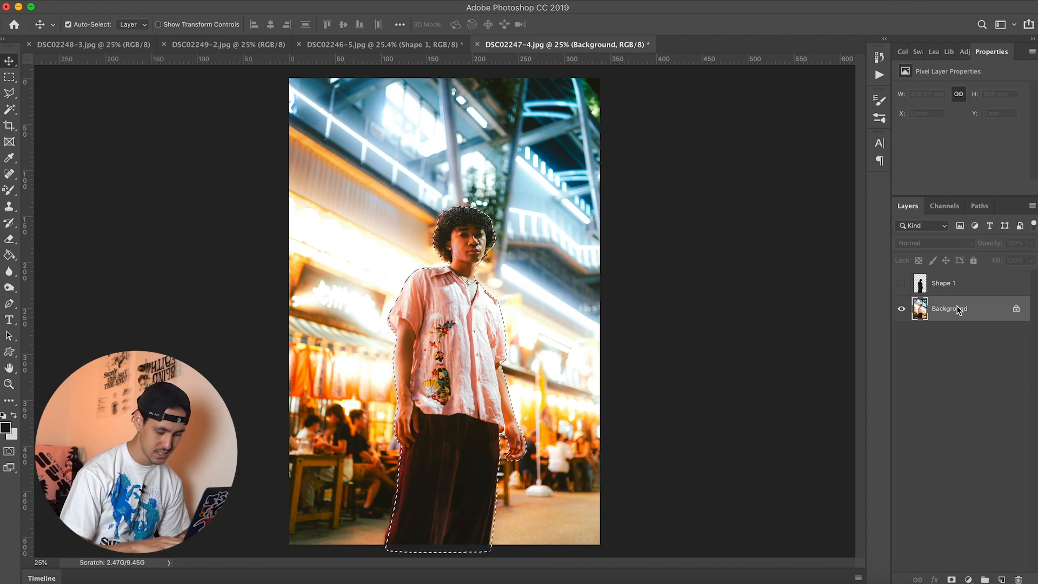
pyautogui.hotkey('ctrl', 'j')
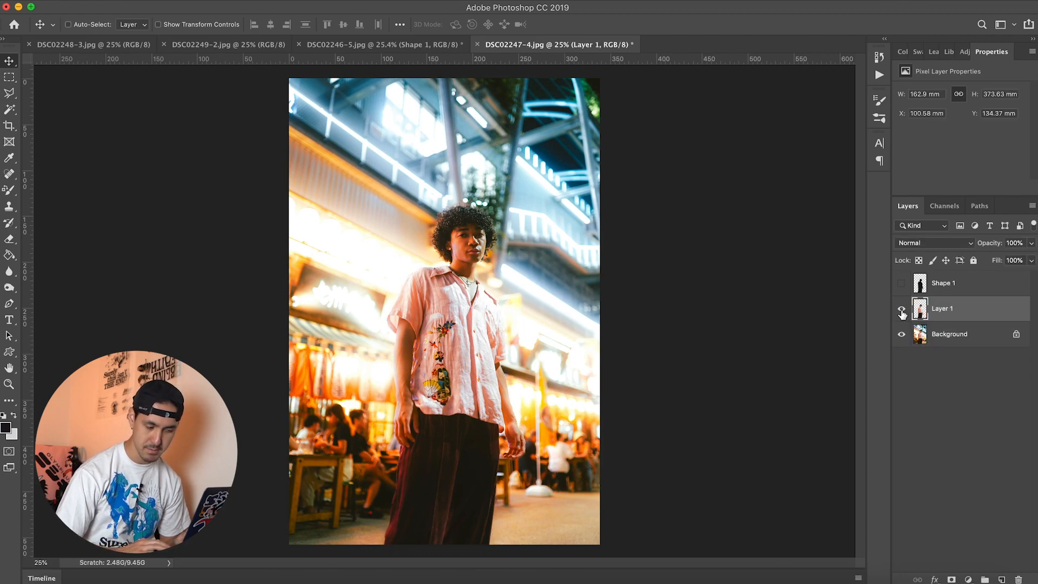
# Step: Convert the locked Background into the regular layer Layer 0
pyautogui.click(1006, 339)
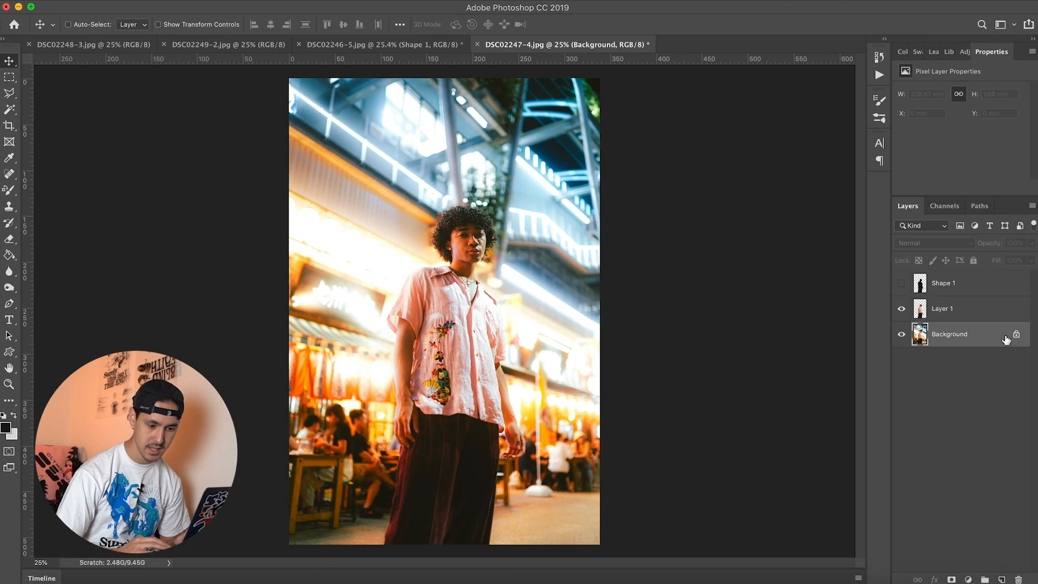
pyautogui.doubleClick(1005, 339)
pyautogui.click(610, 258)
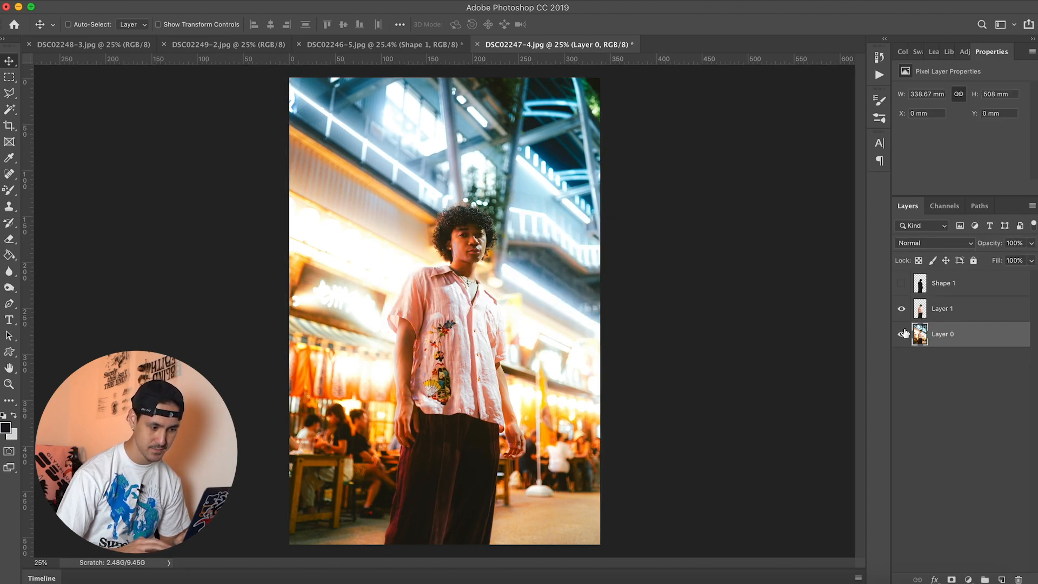
# Step: Check the cutout by toggling layer visibility, and reapply the last Radial Blur filter to Layer 0
pyautogui.click(901, 334)
pyautogui.click(902, 334)
pyautogui.click(902, 309)
pyautogui.click(952, 312)
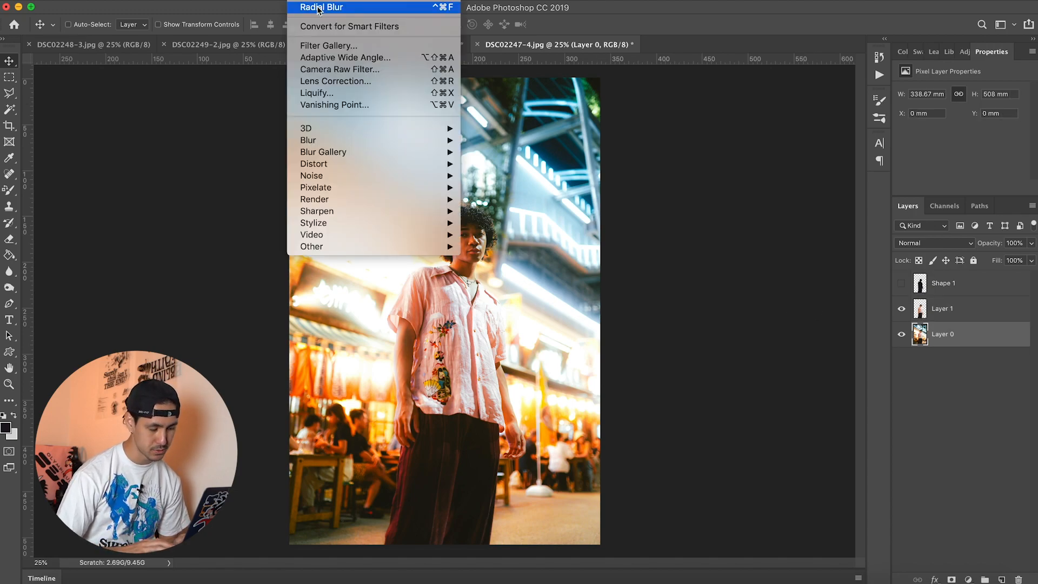
pyautogui.click(319, 7)
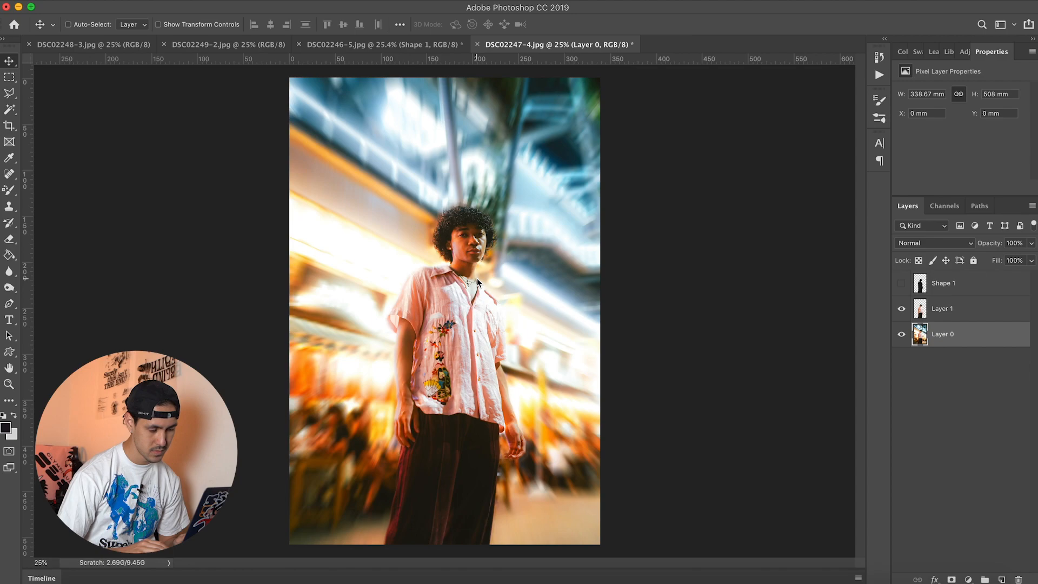